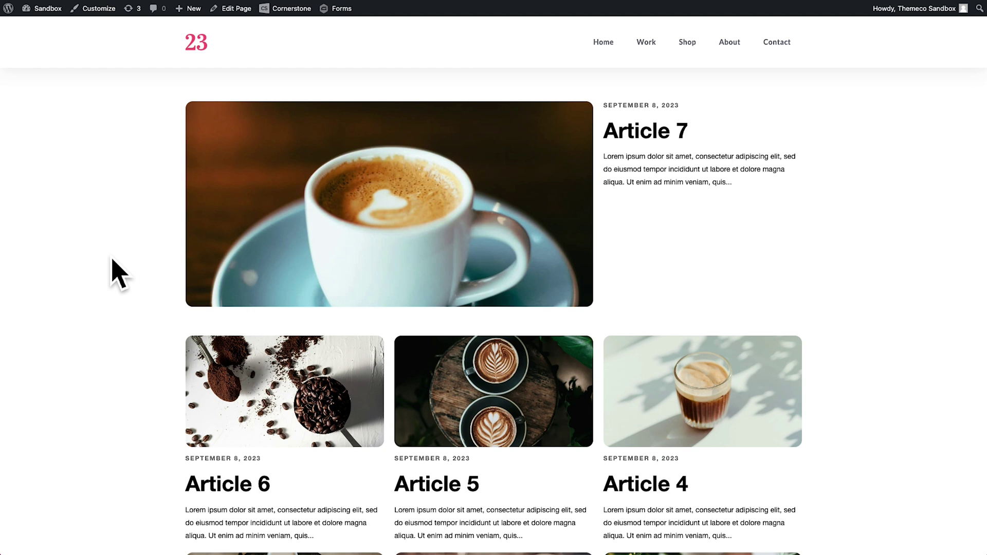
- Scroll down and up through the blog archive page to review its current articles
scroll(113, 260, down, 8)
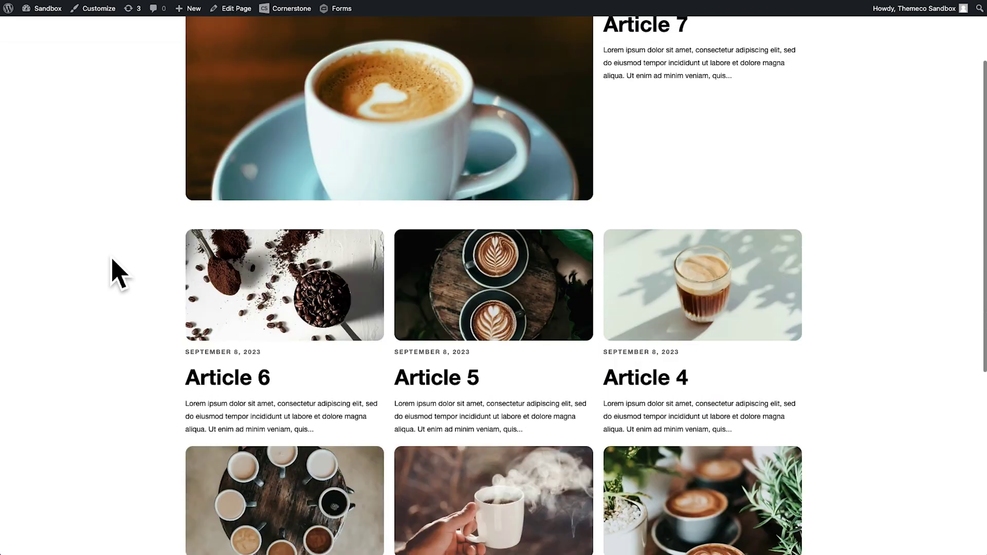
scroll(113, 261, up, 6)
scroll(113, 260, up, 2)
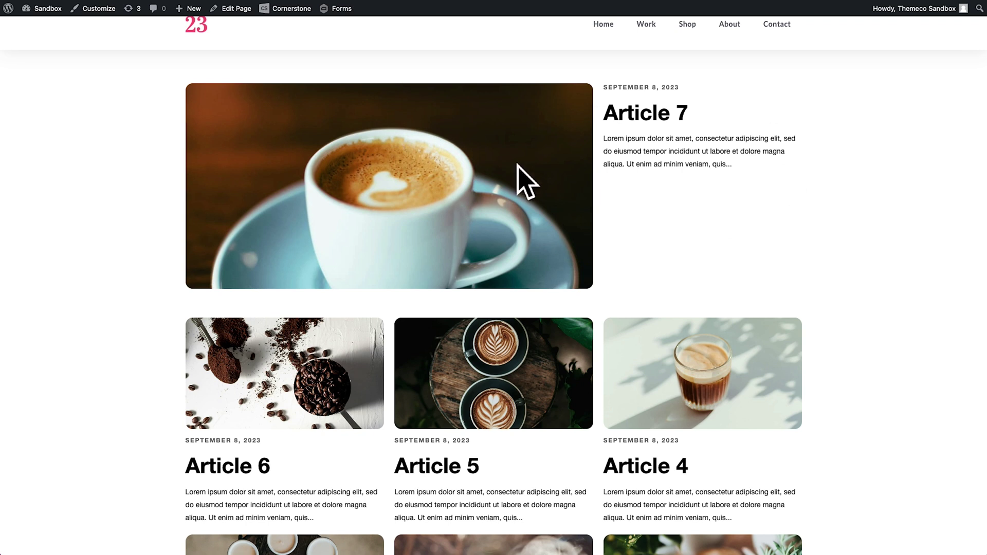
scroll(512, 185, down, 3)
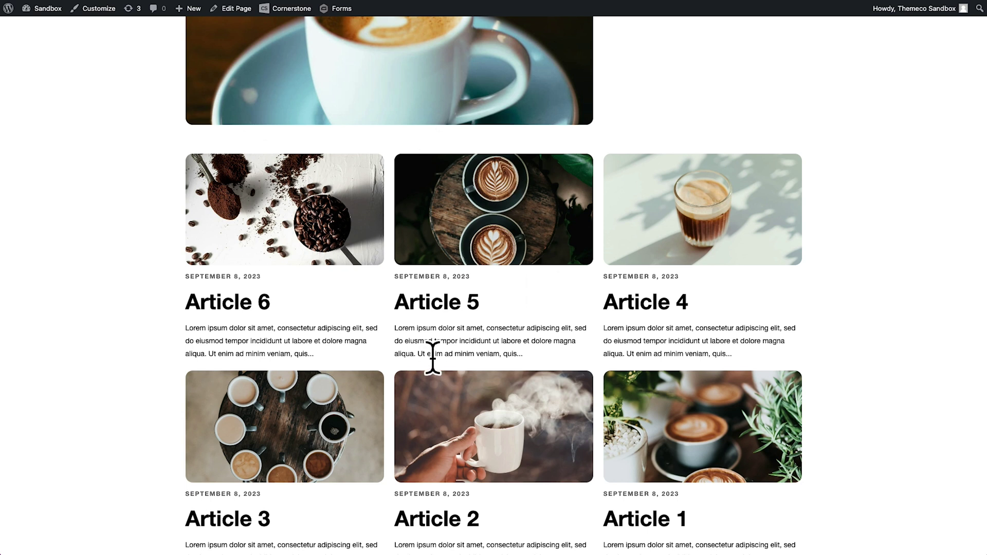
scroll(434, 355, up, 3)
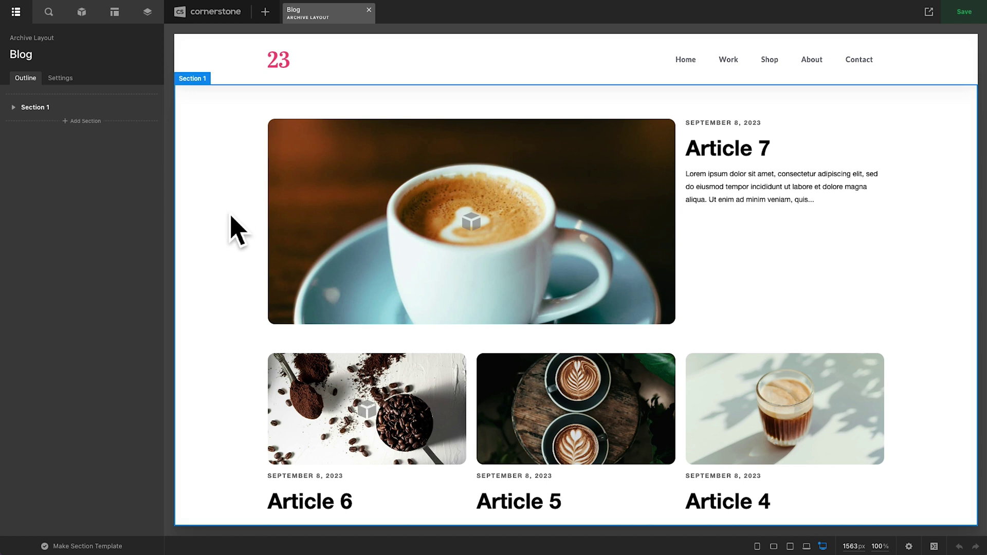
- Delete the existing archive section and choose to start the layout from scratch
click(231, 216)
click(142, 41)
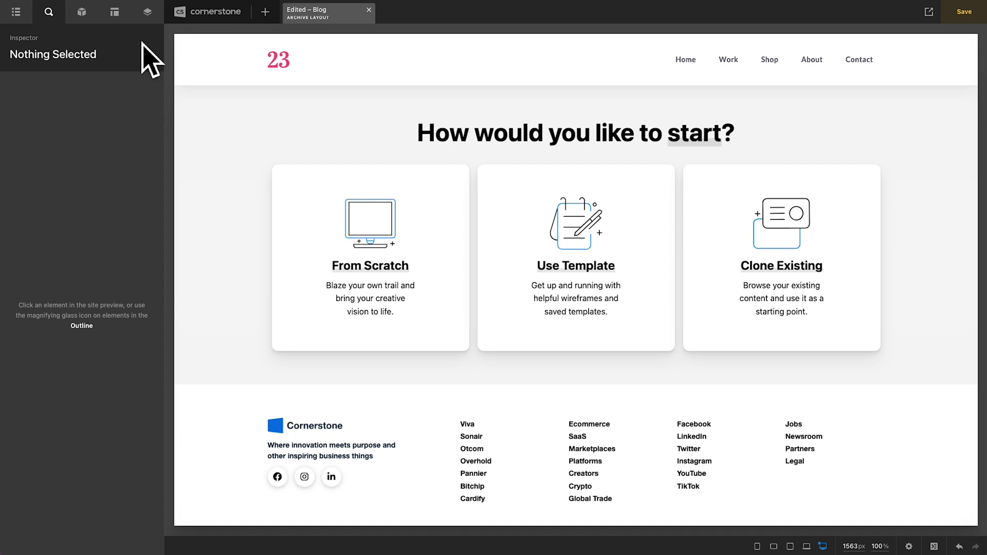
click(391, 241)
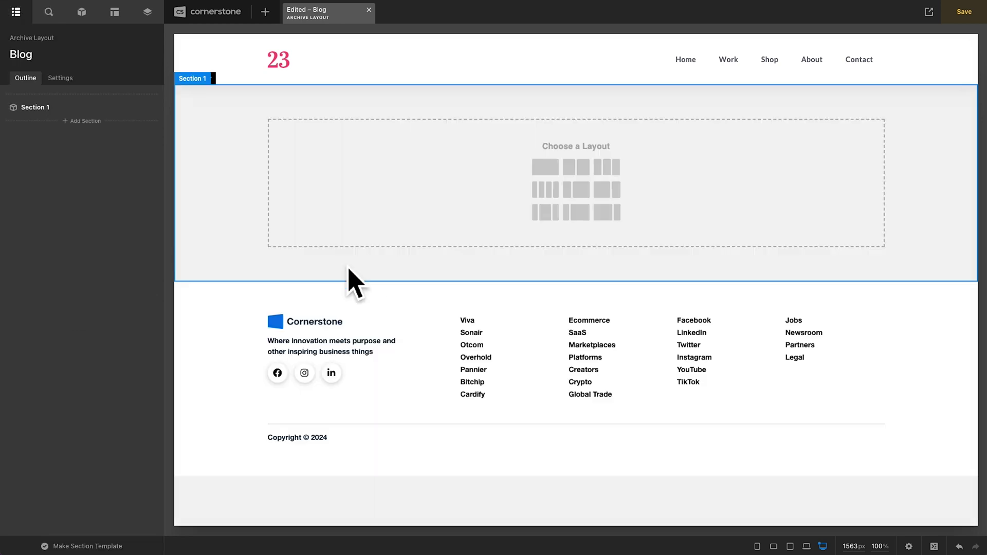
- Add a row to the new empty section and duplicate it into a second row
click(240, 253)
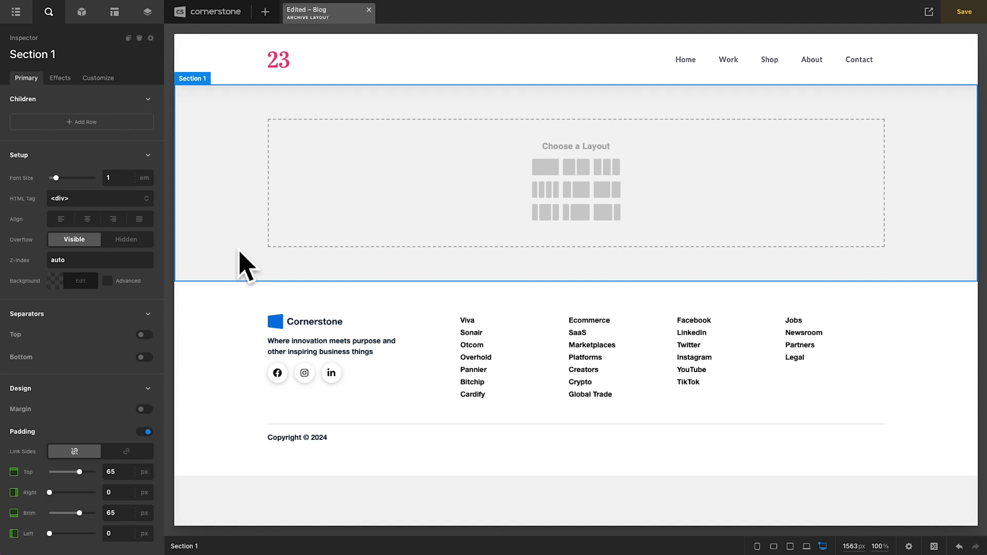
click(109, 127)
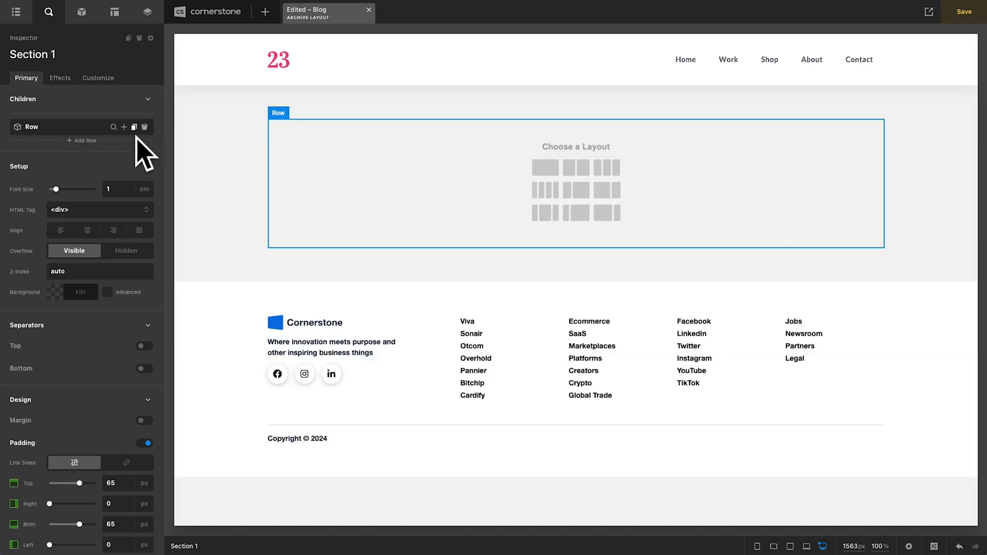
click(137, 127)
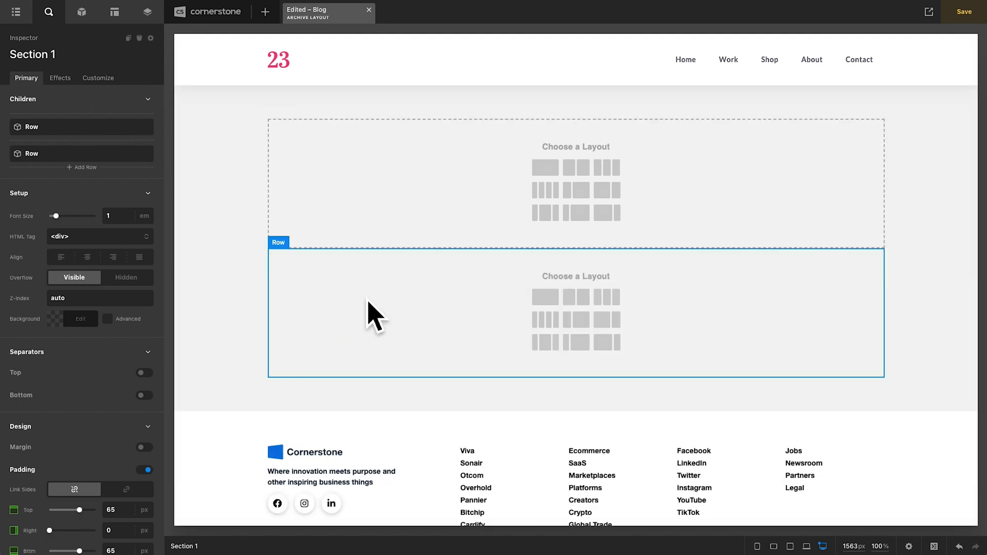
- Split the first row into 2/3 + 1/3 columns; give the wide column rounded corners and 350px min height
click(604, 190)
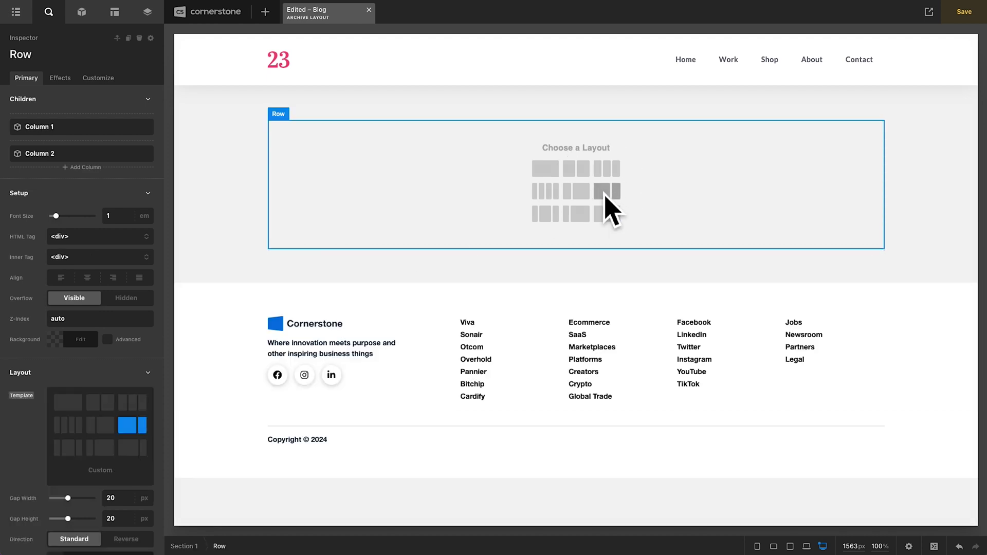
click(333, 231)
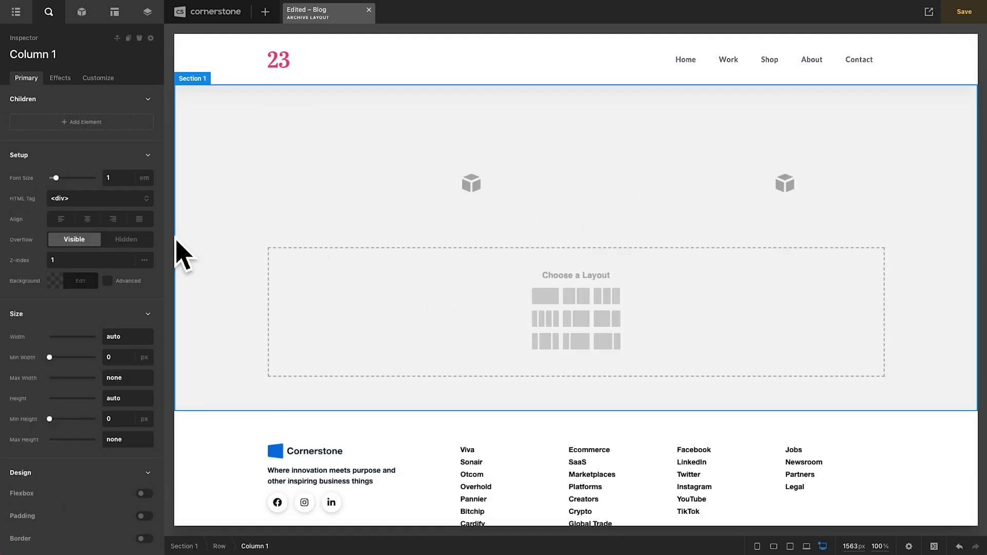
scroll(129, 370, down, 3)
click(144, 443)
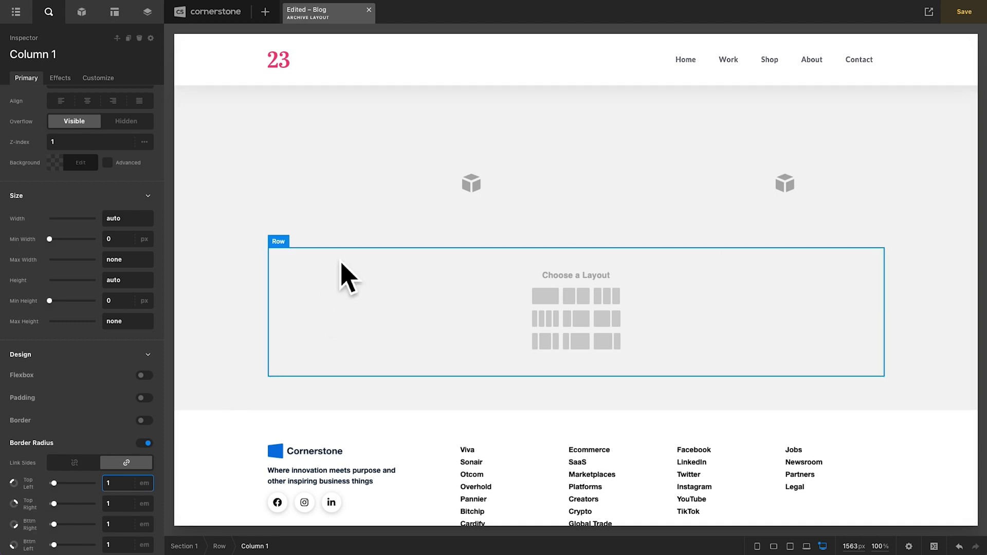
click(132, 302)
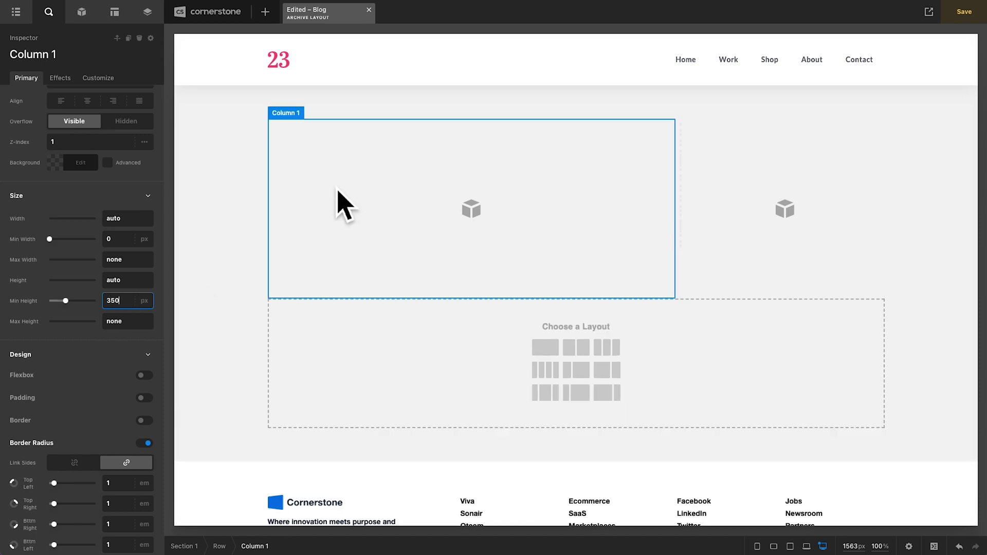
click(314, 225)
- Set the wide column's lower background layer to an <img/> element using the Featured Image
click(108, 163)
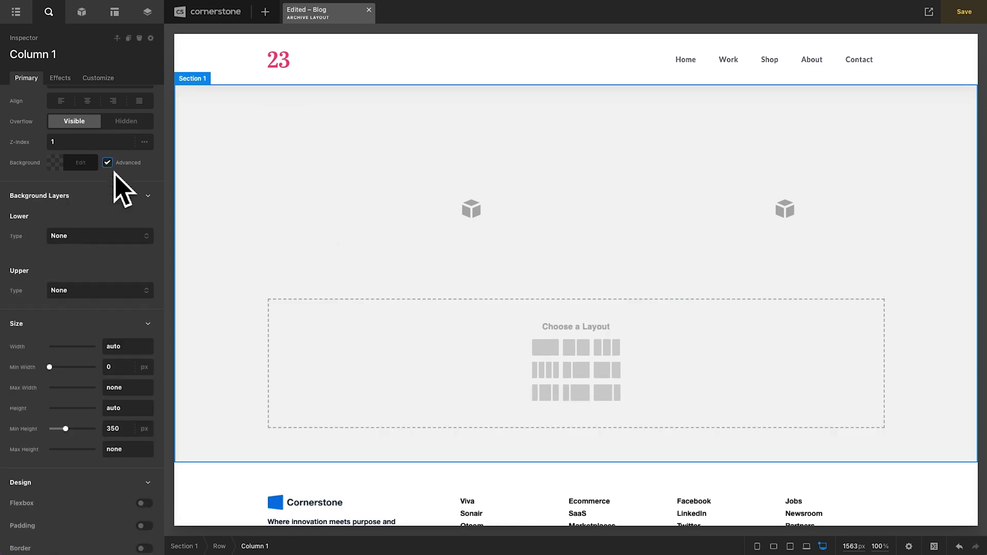
click(100, 238)
click(98, 269)
click(146, 298)
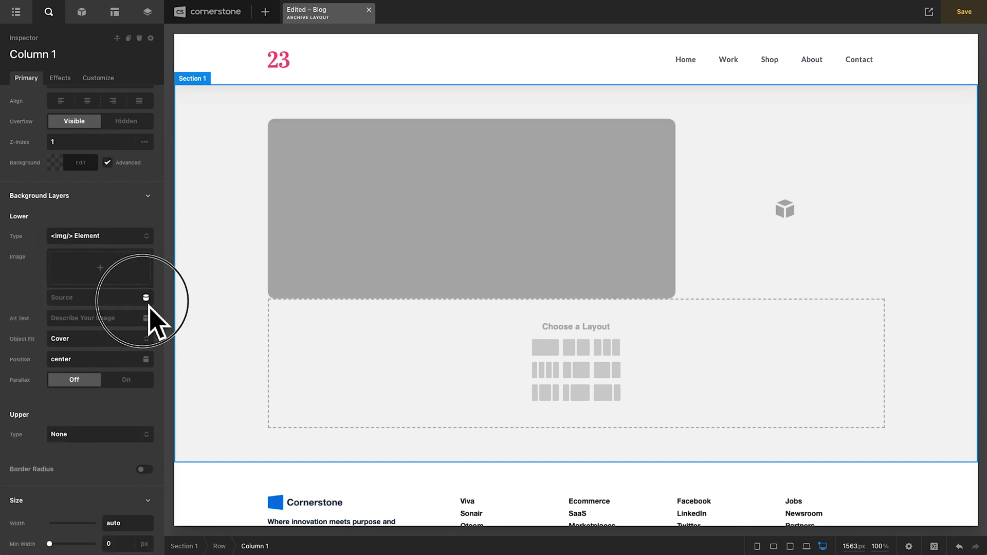
text(feat)
click(267, 184)
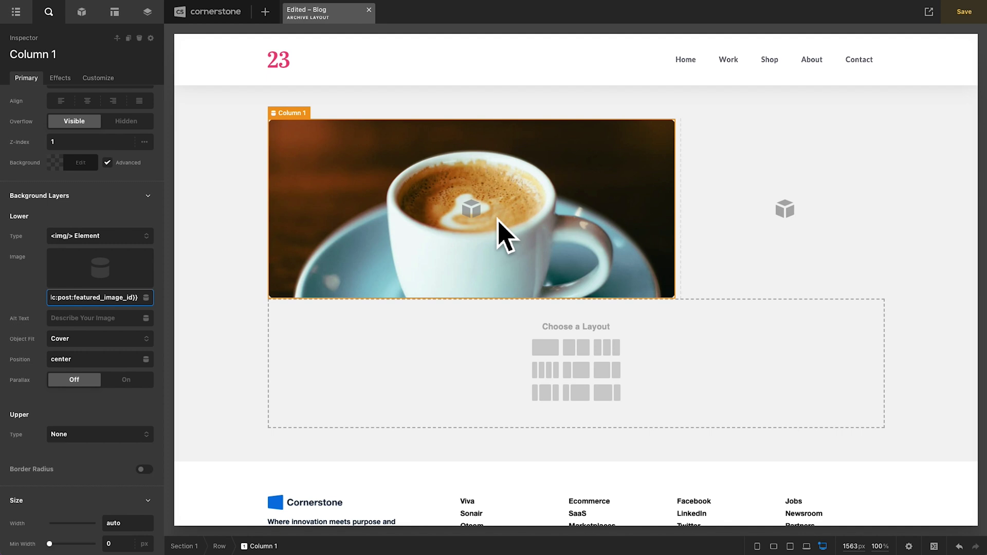
- Add a span Headline to the narrow column showing the post's publish date
click(83, 11)
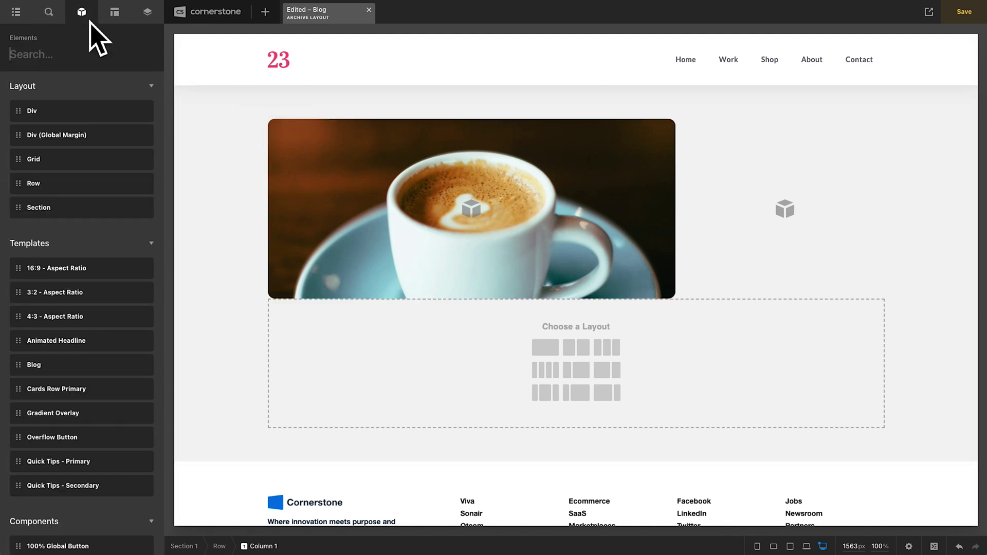
text(head)
drag(66, 119, 730, 160)
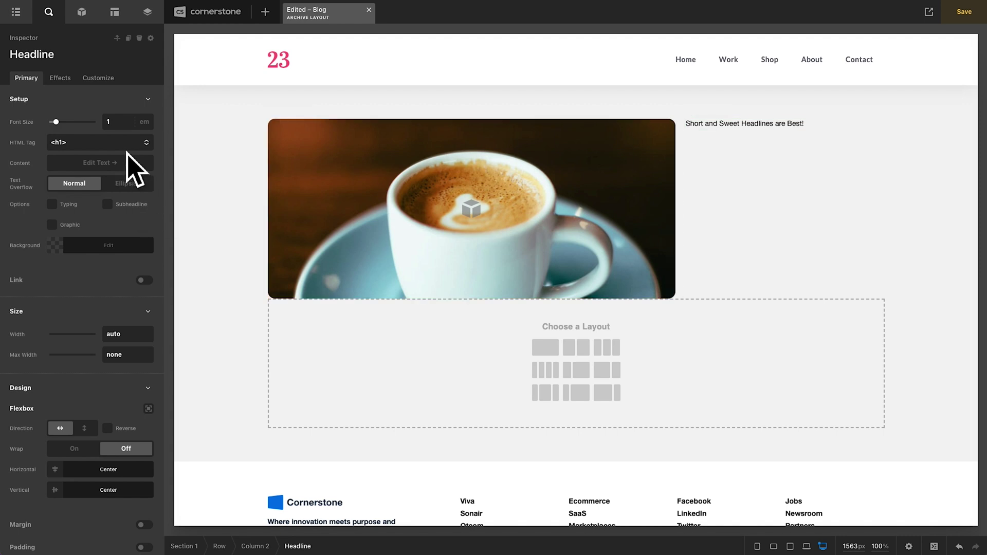
click(123, 144)
click(113, 214)
click(100, 164)
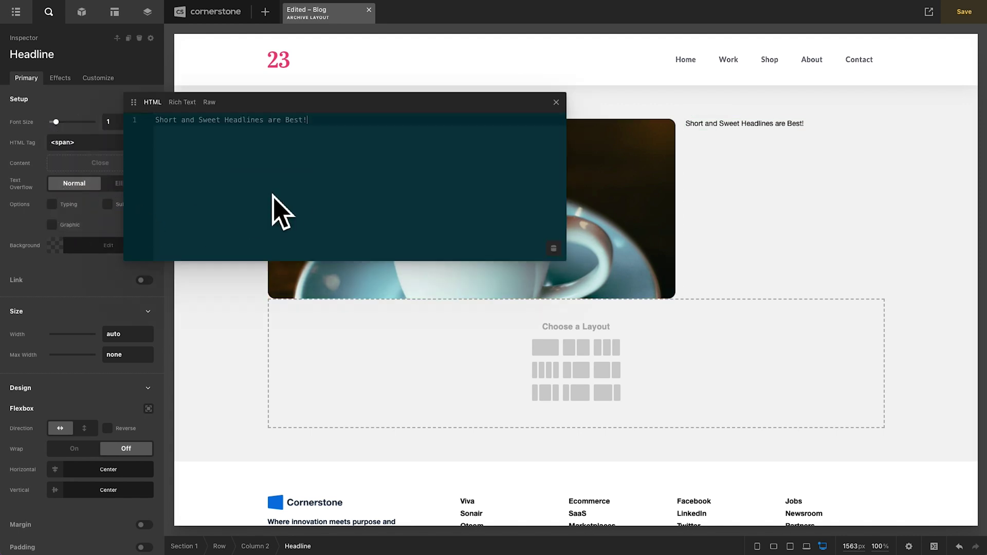
key(ctrl+a)
key(BackSpace)
click(554, 248)
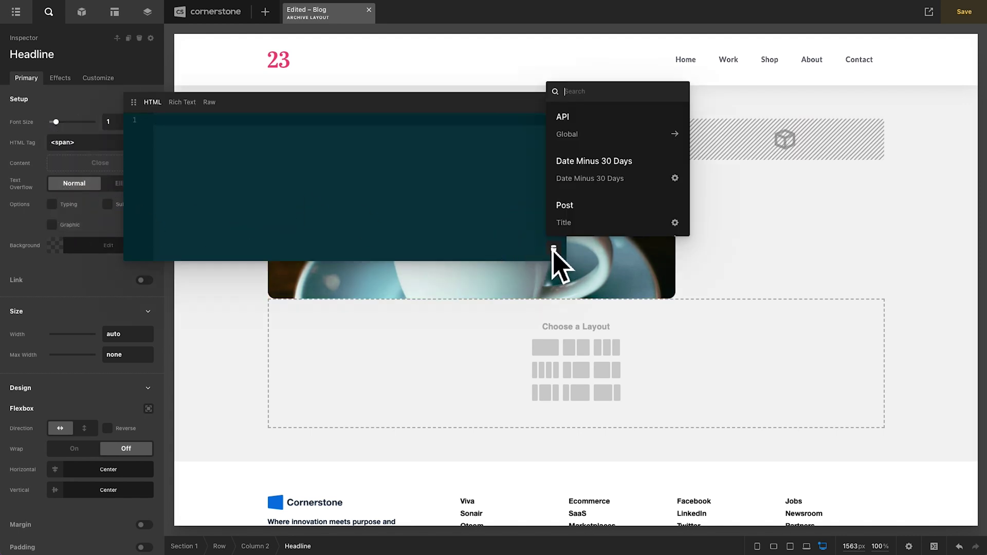
text(pub)
click(577, 136)
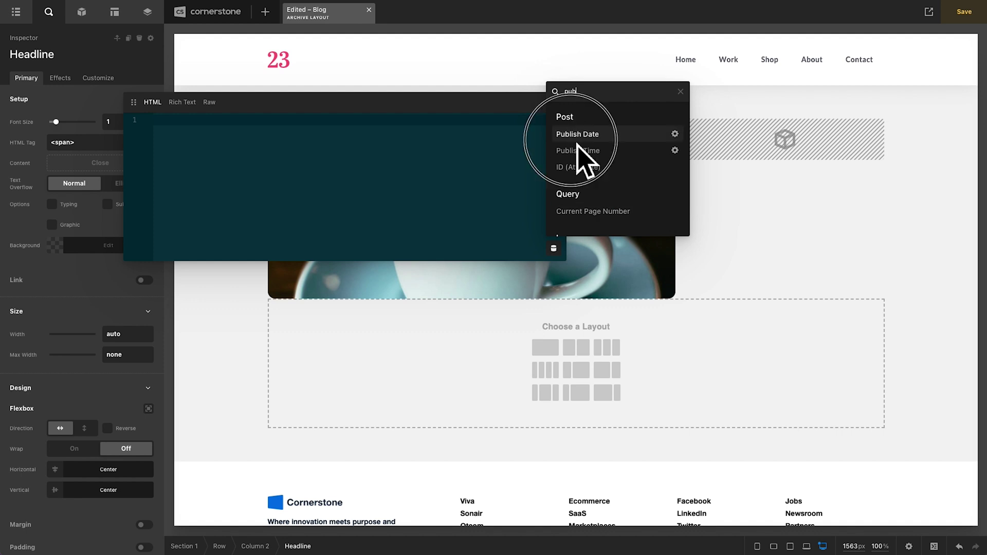
click(556, 101)
- Add an h2 Headline below the date showing the dynamic post title
click(81, 12)
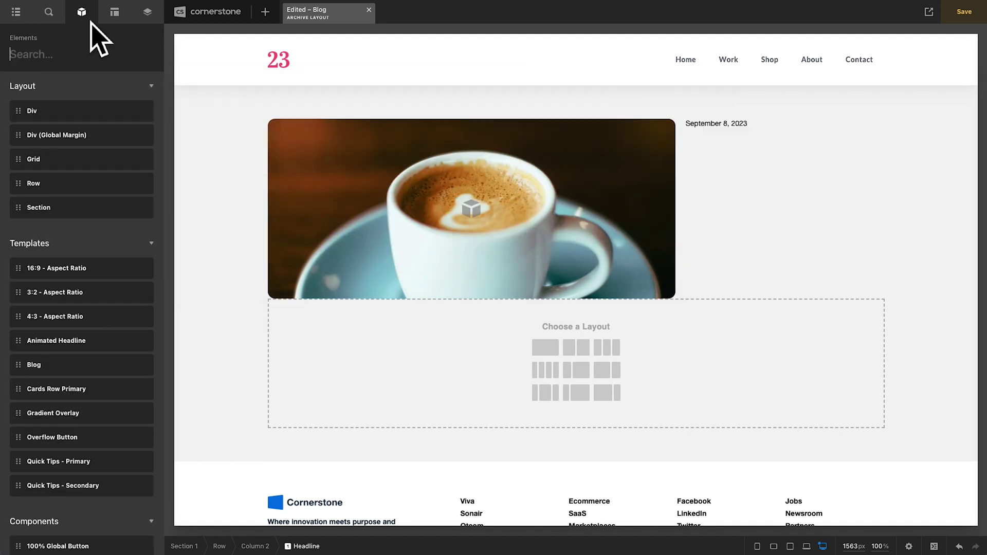
text(head)
drag(57, 109, 699, 170)
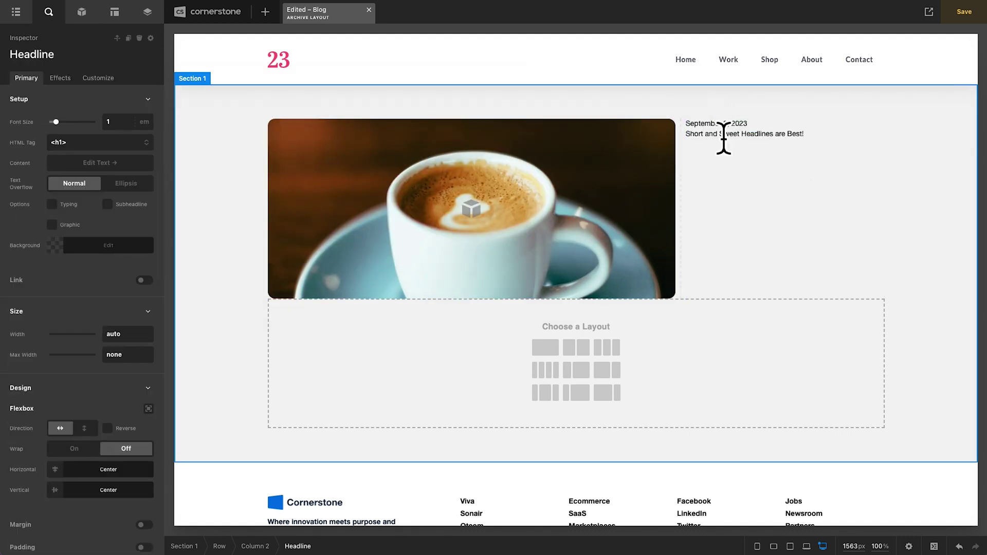
click(83, 144)
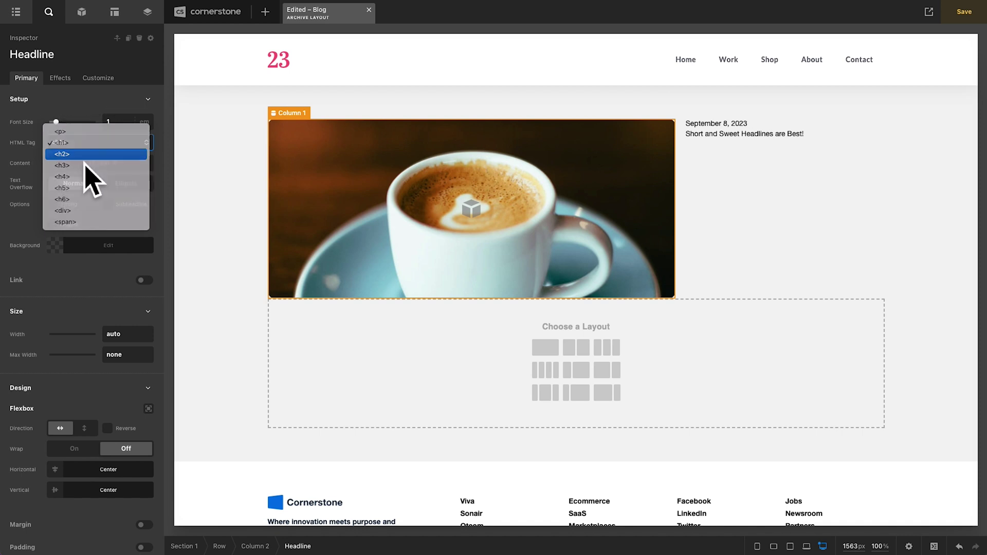
click(85, 154)
click(97, 163)
key(ctrl+a)
key(BackSpace)
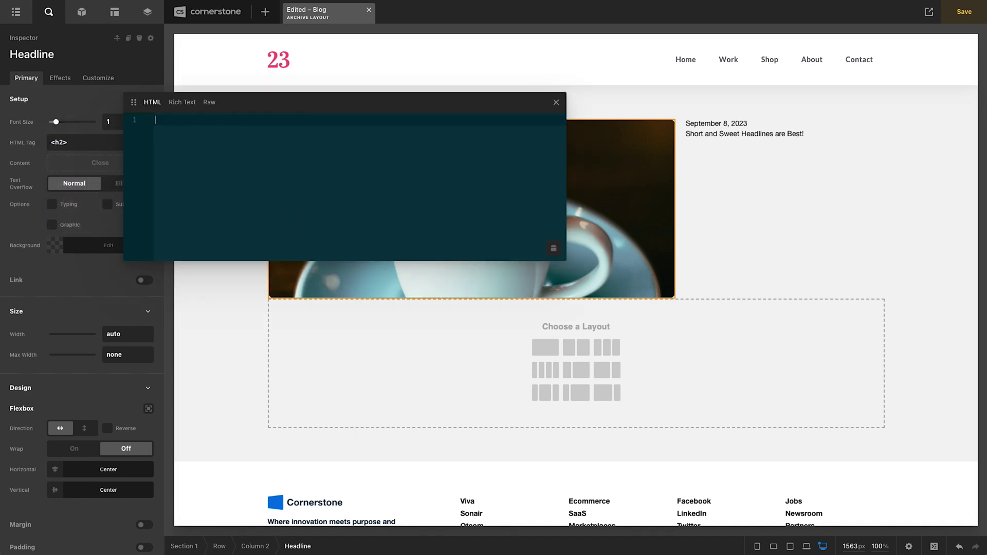
click(554, 248)
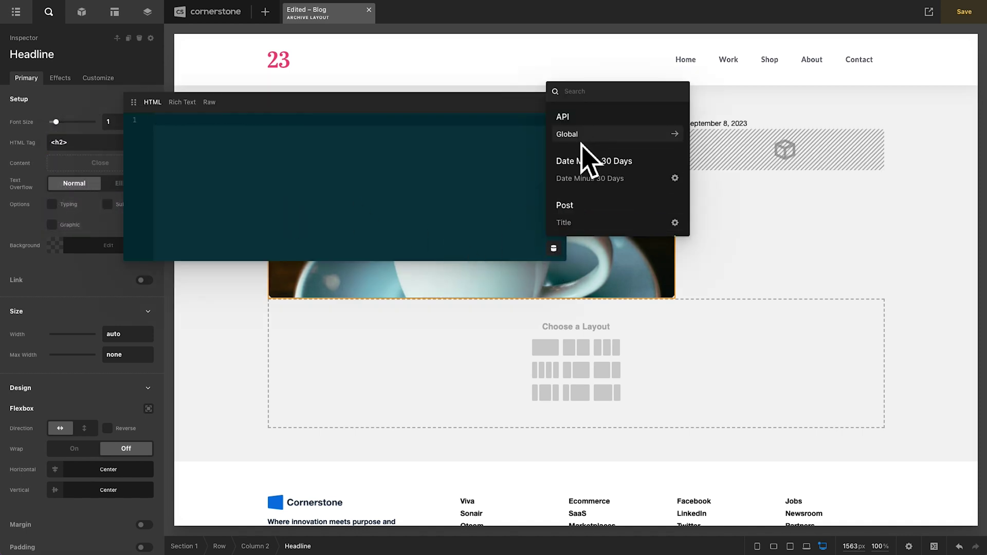
text(post)
click(571, 135)
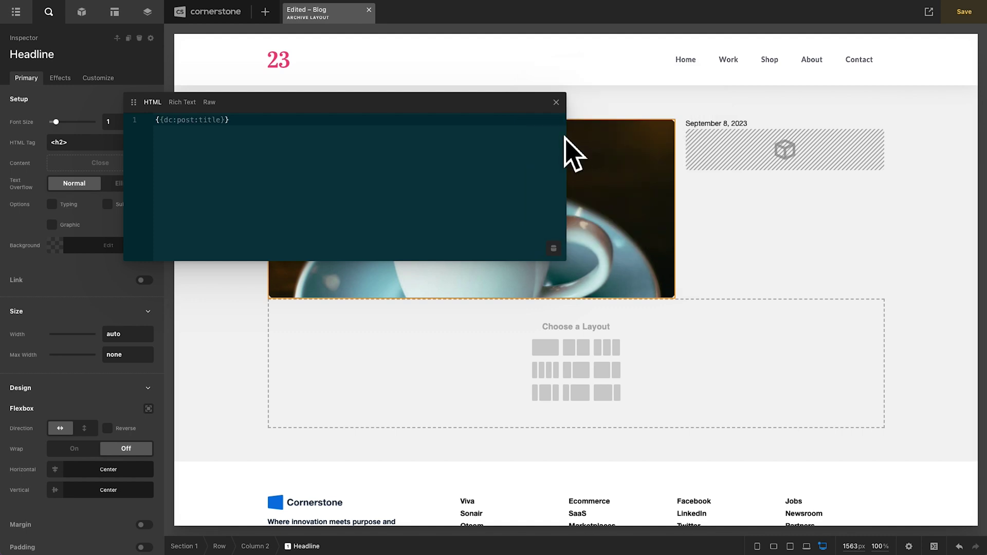
click(557, 100)
- Set the title headline's font size to 2em and weight to Bold
scroll(132, 227, down, 8)
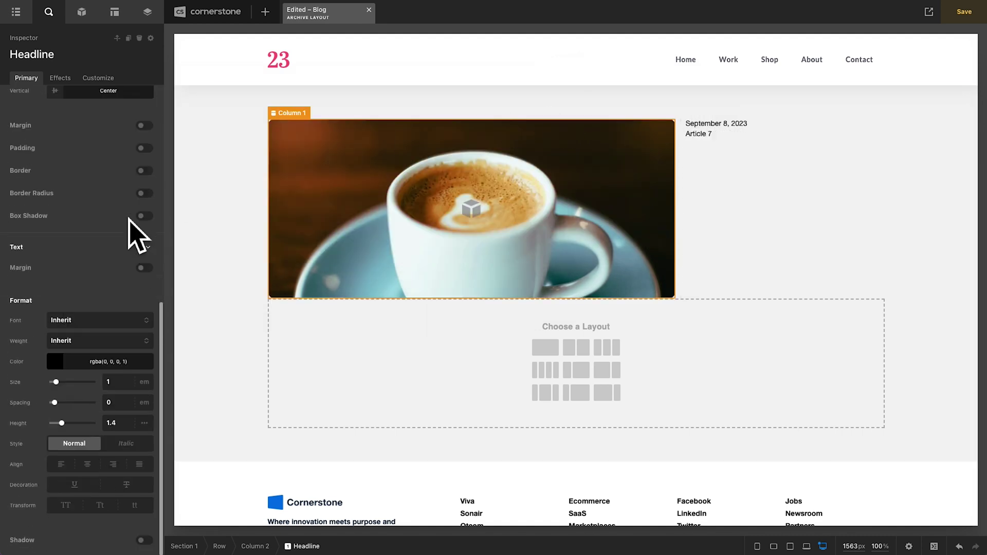
click(123, 382)
text(2)
click(92, 342)
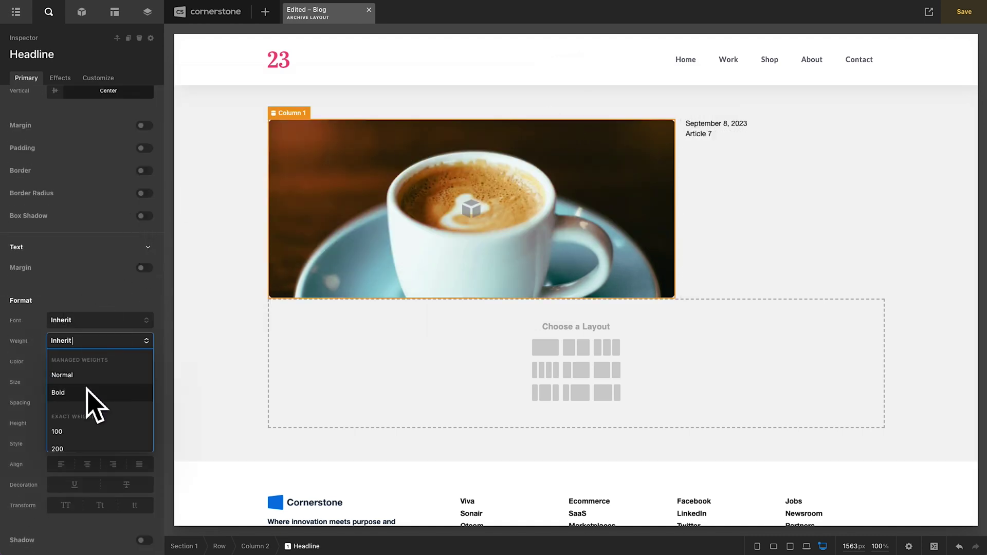
click(95, 402)
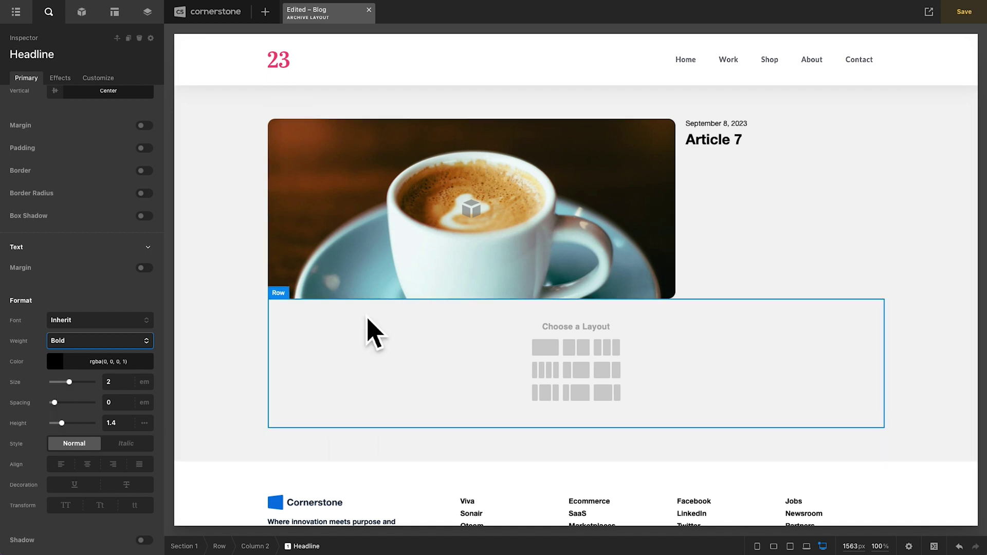
- Add The Excerpt under the headline and replace its 'No excerpt' fallback with Lorem ipsum text
click(88, 15)
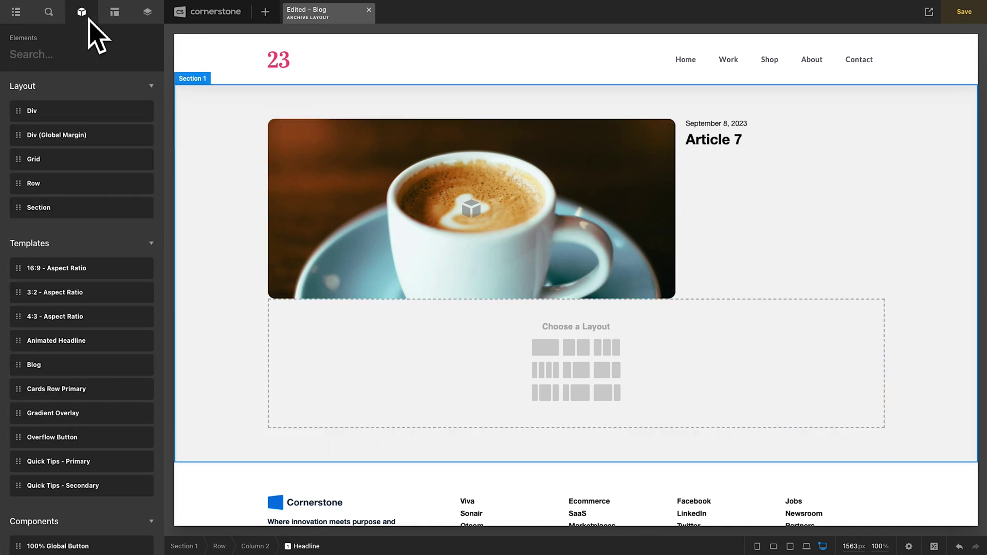
text(exc)
drag(45, 110, 788, 213)
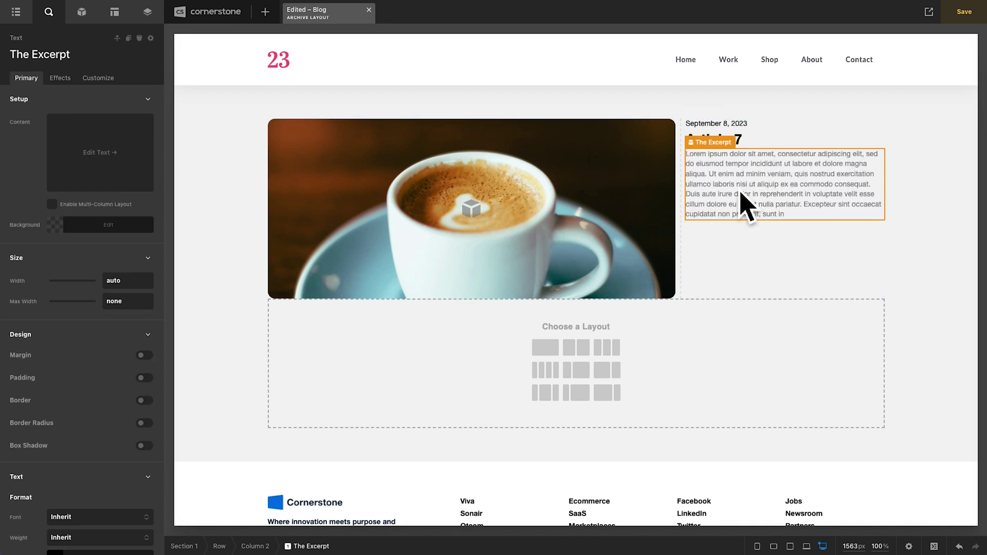
click(129, 187)
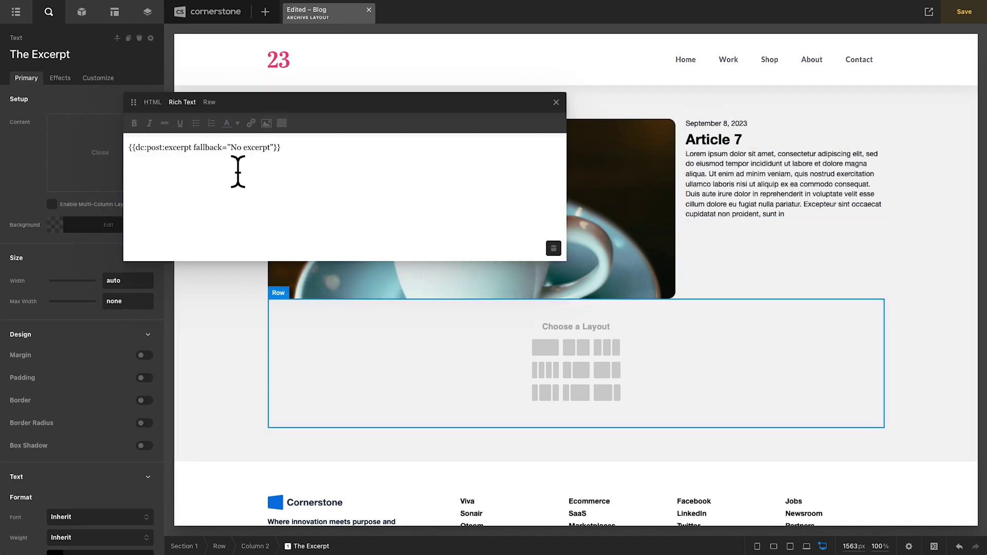
drag(230, 148, 270, 148)
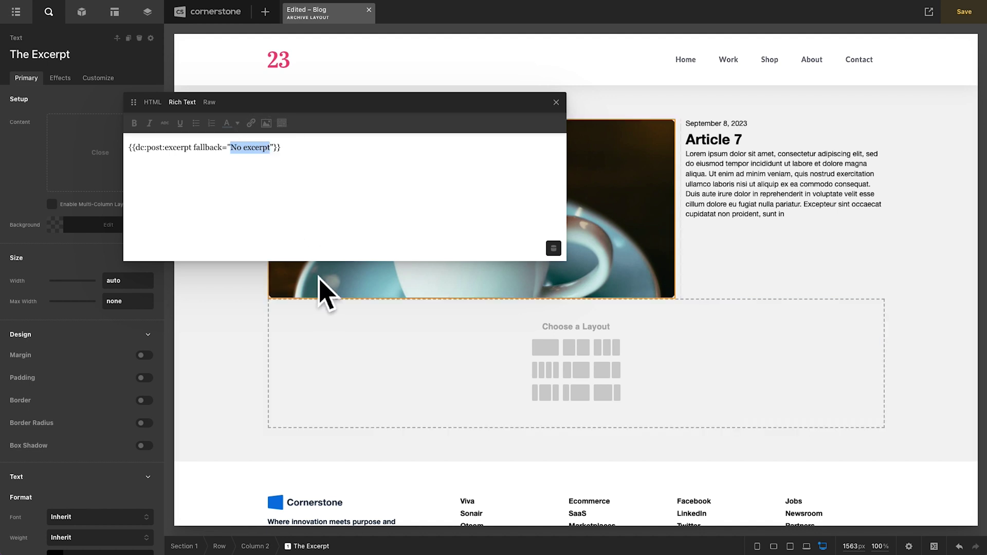
text(Lorem ipsum dolor sit amet, consectetur adipiscing elit, sed do eiusmod tempor incididunt ut labore et dolore magna aliqua. Ut enim ad minim veniam, quis nostrud exercitation ullamco laboris nisi ut aliquip ex ea commodo consequat.)
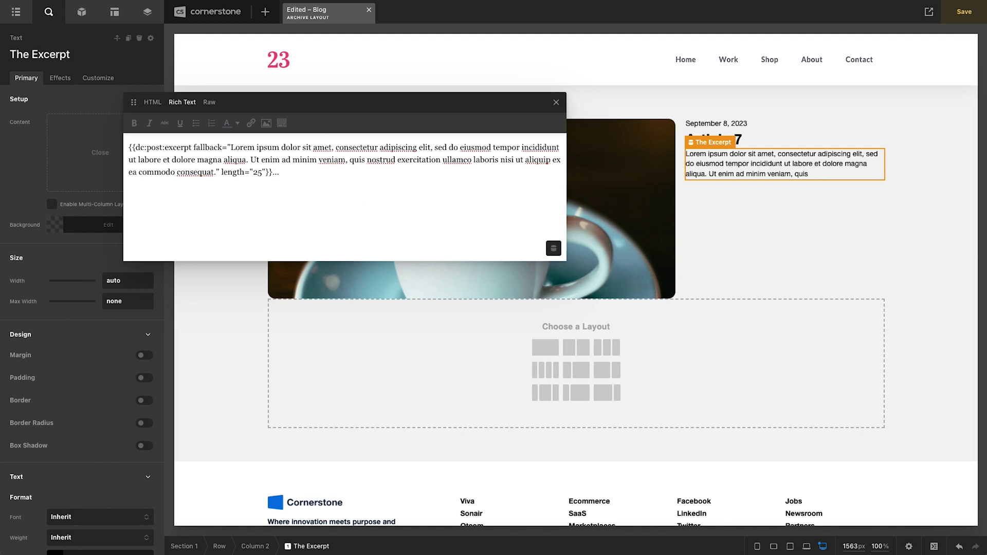
click(560, 108)
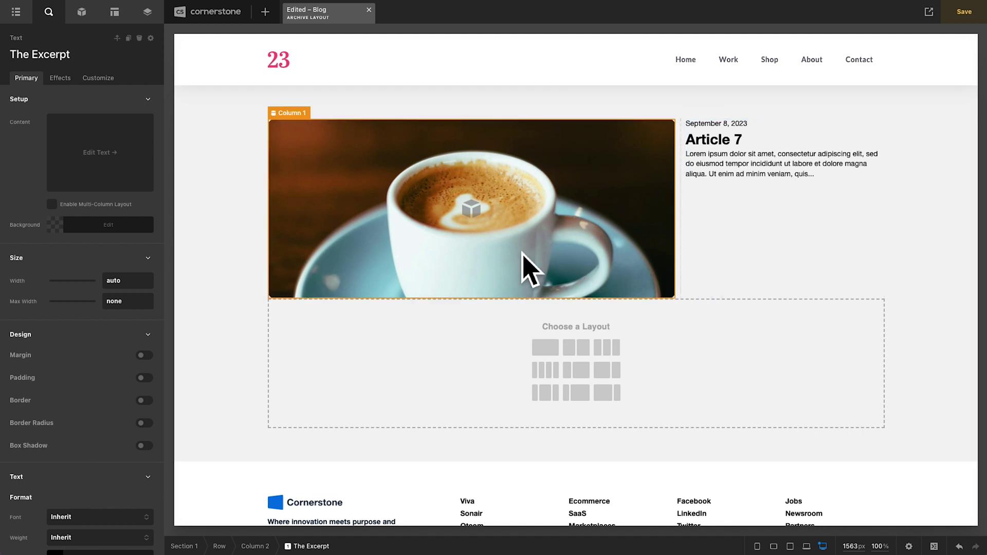
click(707, 144)
- Give the Article 7 headline 1em top and bottom margins
scroll(80, 280, down, 5)
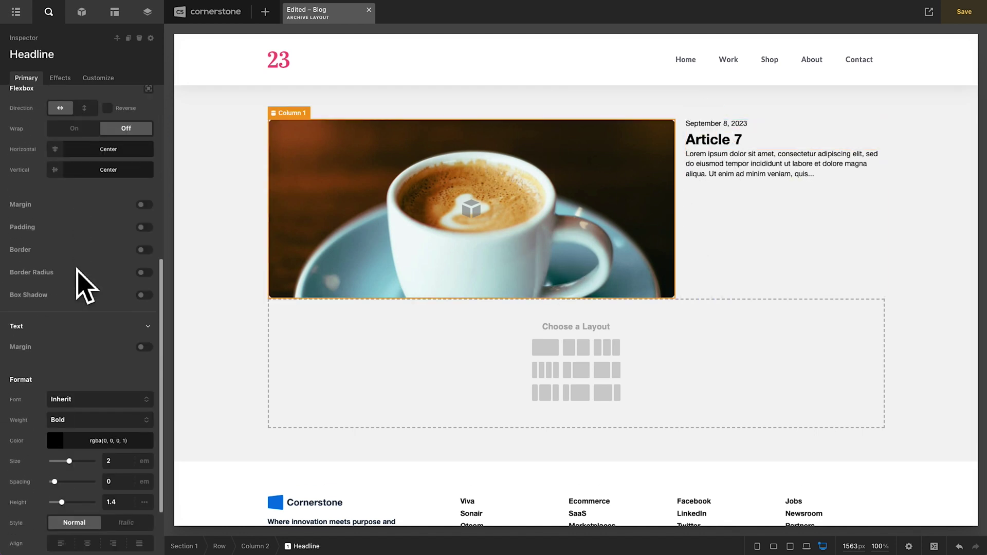
scroll(82, 288, down, 1)
click(144, 170)
click(115, 212)
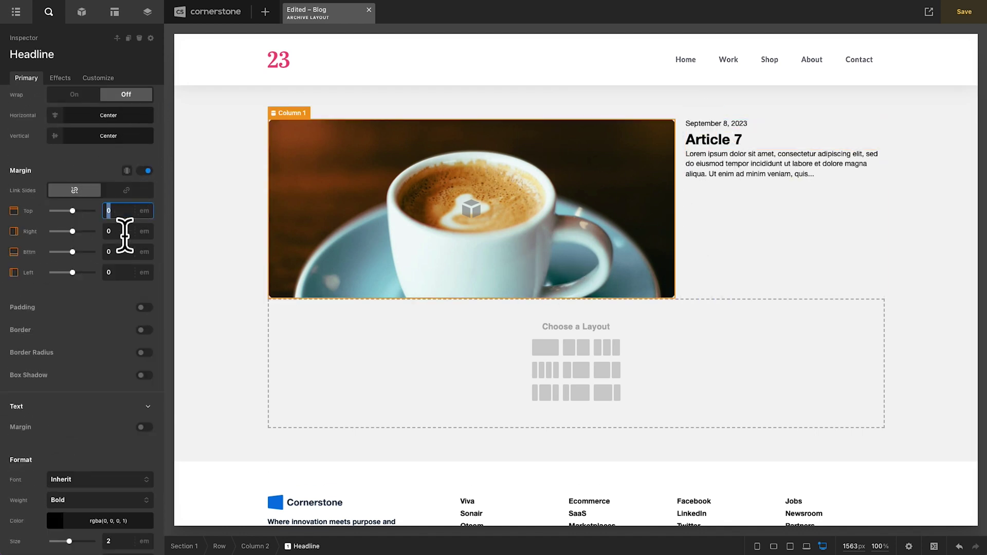
text(1)
click(124, 252)
text(1)
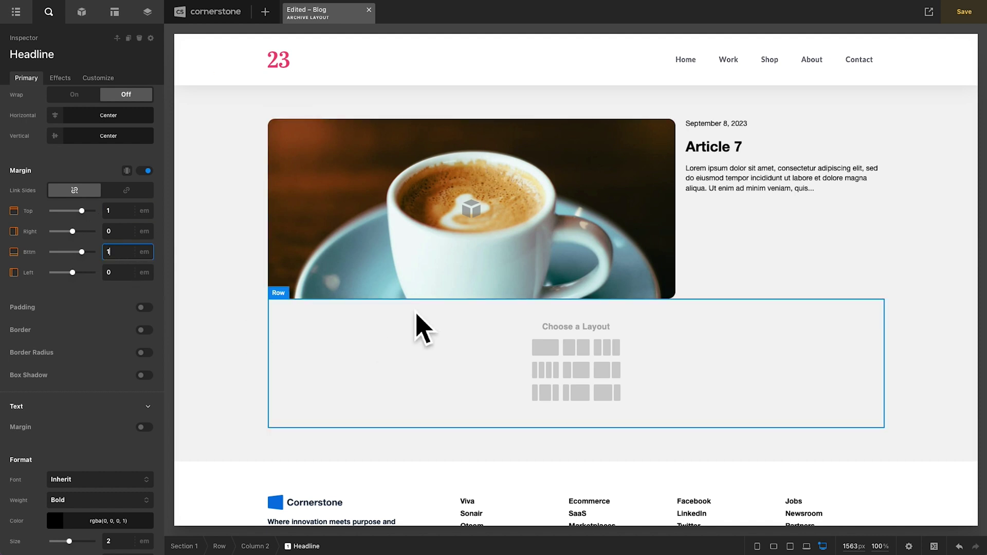
- Give the featured row a 4em bottom margin and split the lower row into three columns
click(244, 246)
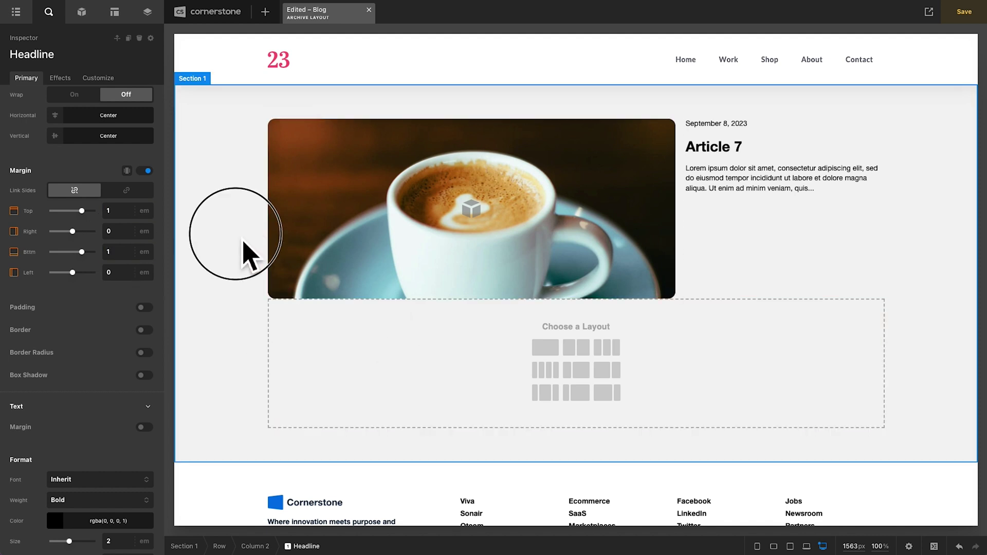
click(698, 309)
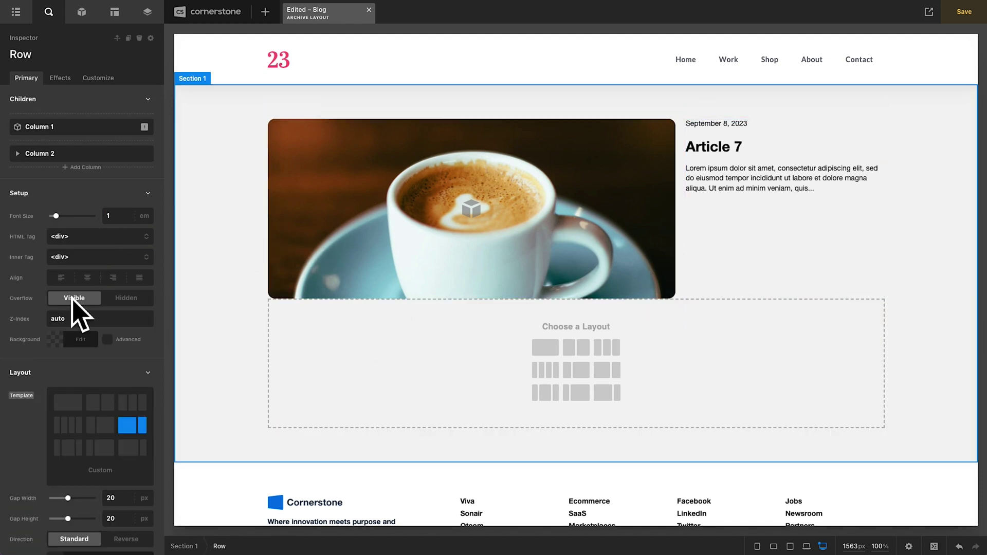
scroll(77, 308, down, 5)
click(144, 441)
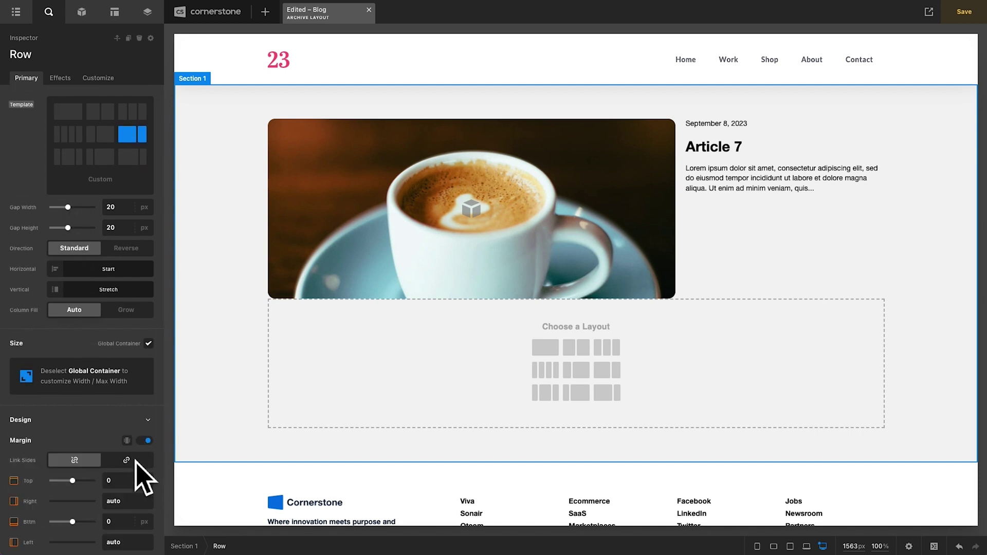
scroll(135, 471, down, 3)
click(130, 453)
text(4)
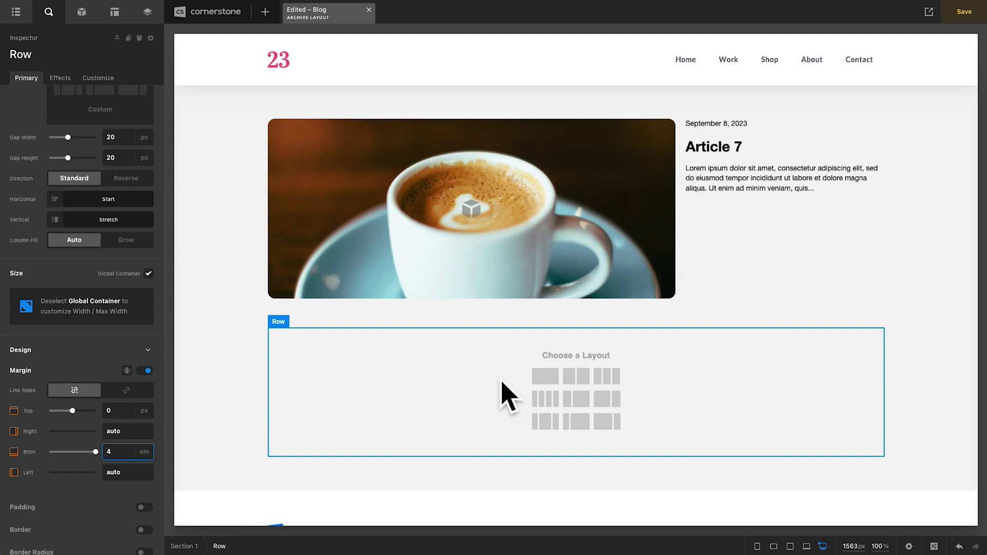
click(610, 380)
click(318, 395)
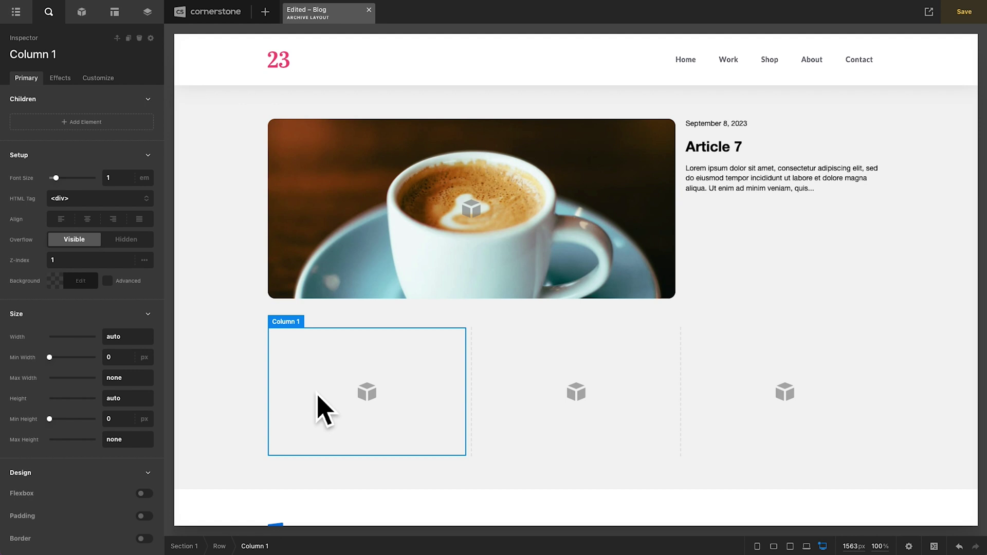
- Add a Div to the first column with an <img/> background layer using the Featured Image URL
click(81, 12)
text(d)
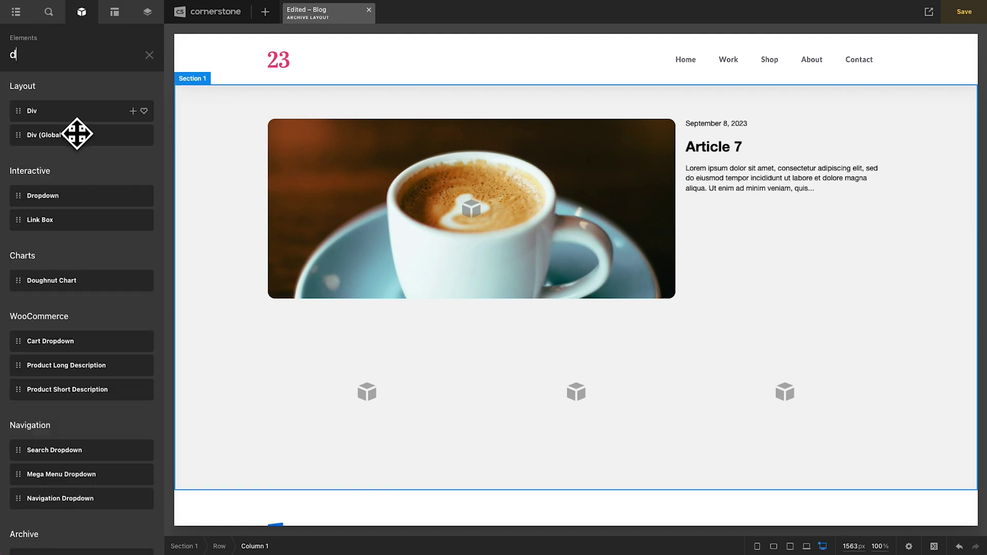
drag(77, 134, 319, 360)
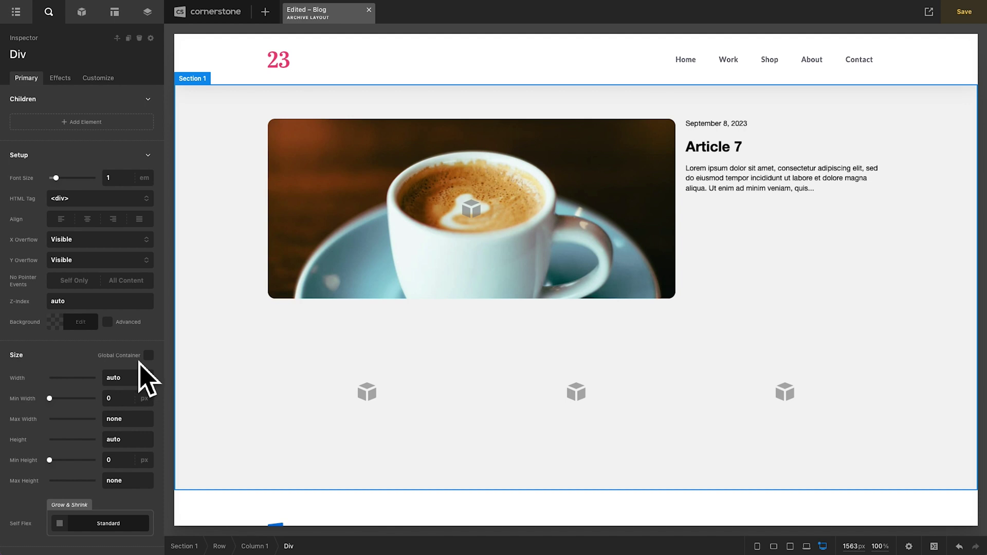
click(107, 322)
click(111, 397)
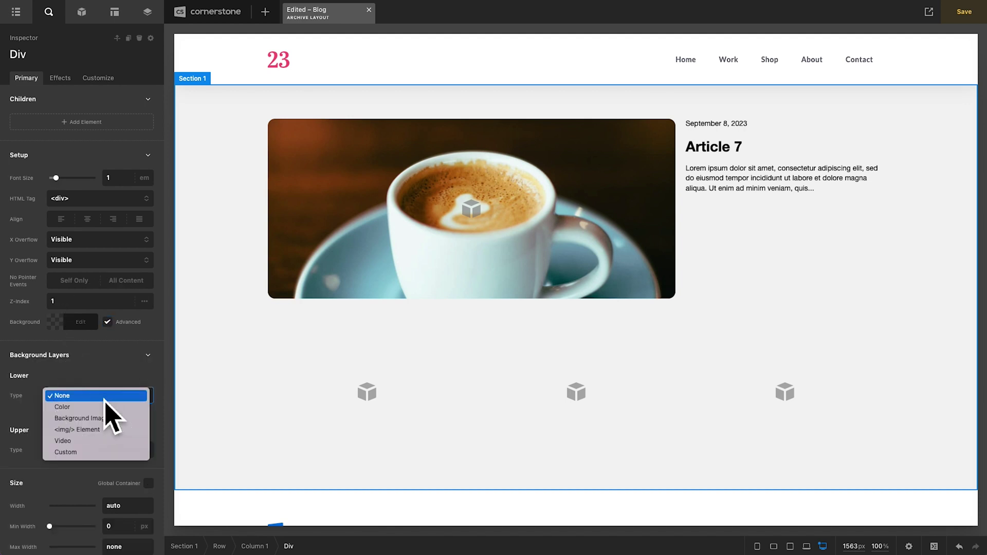
click(106, 431)
click(146, 457)
text(feat)
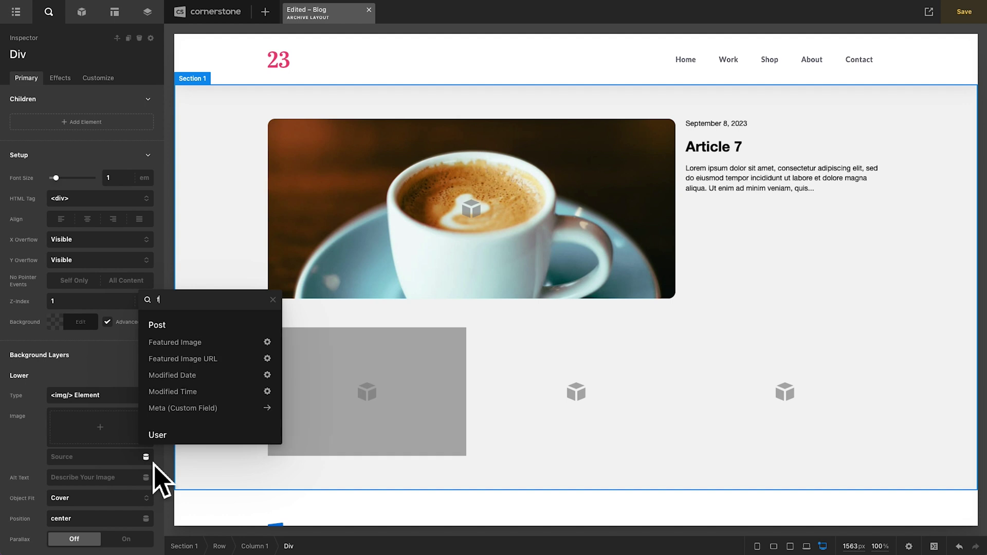
click(191, 360)
- Give the image Div a 300px minimum height and 1em rounded corners
scroll(123, 515, down, 5)
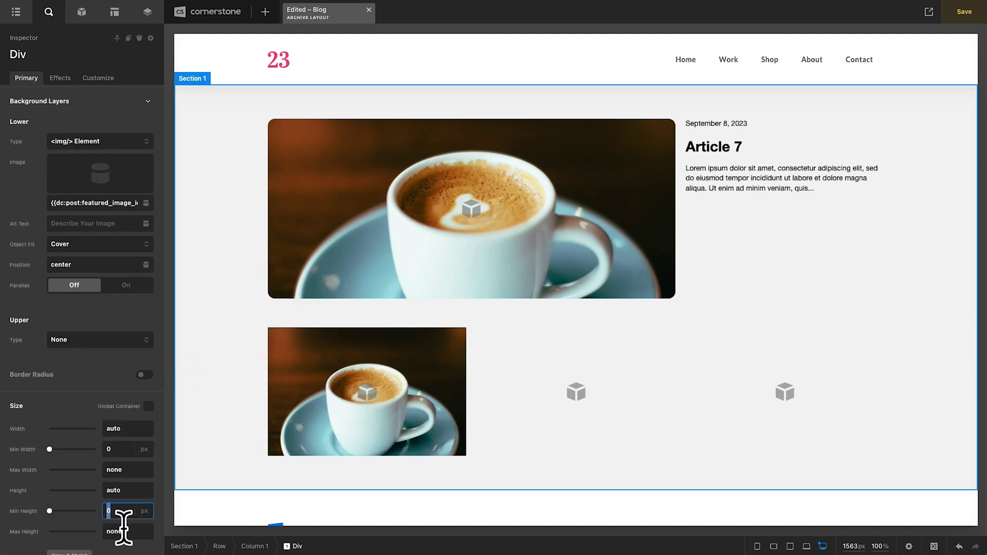
text(300)
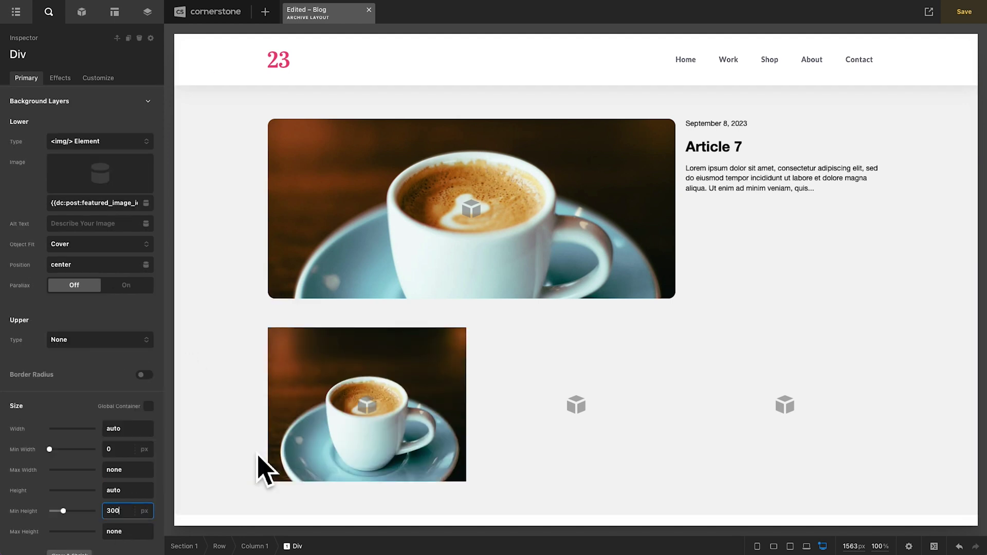
click(319, 414)
scroll(117, 443, down, 7)
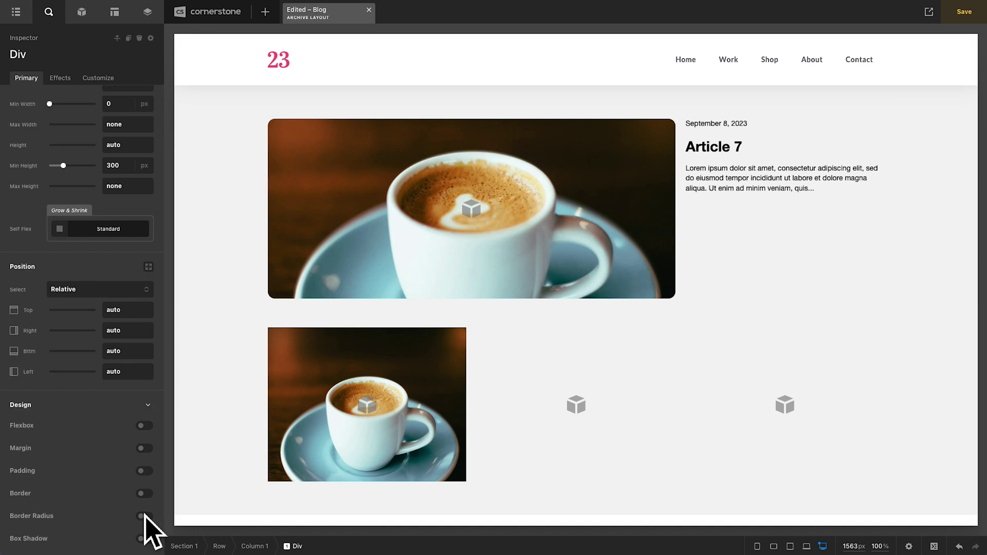
click(146, 517)
scroll(140, 525, down, 2)
click(117, 479)
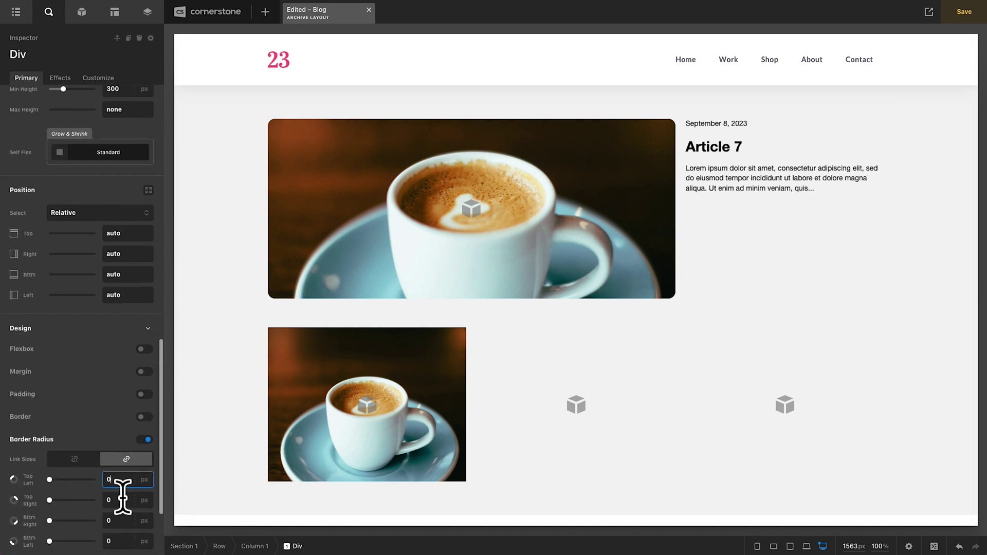
text(1)
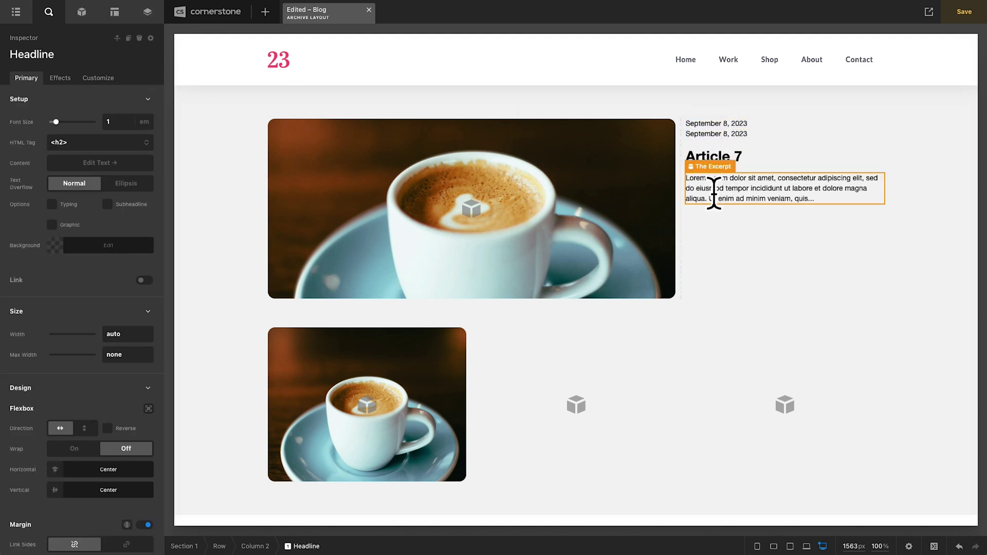
- Duplicate the featured excerpt and give the lower image Div a 1em bottom margin
click(714, 193)
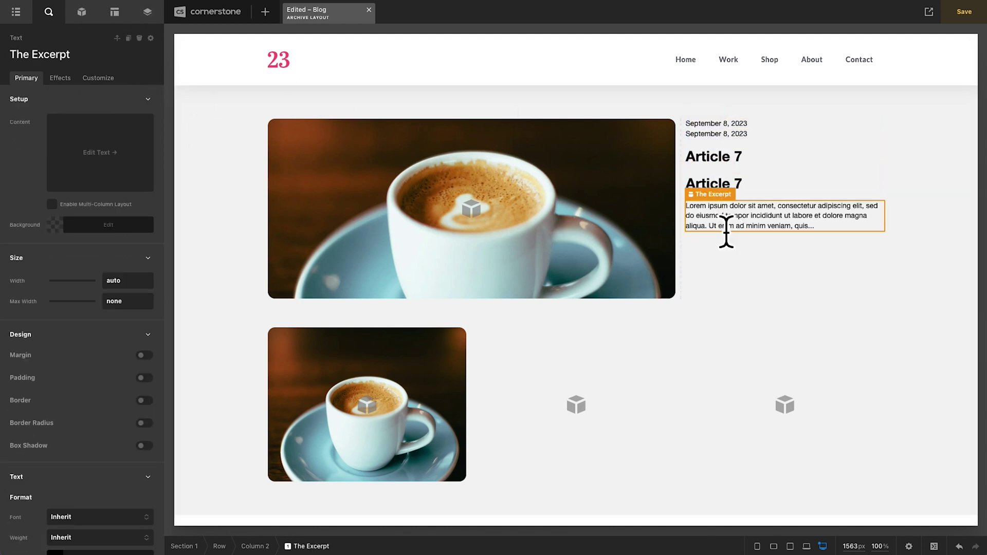
key(ctrl+d)
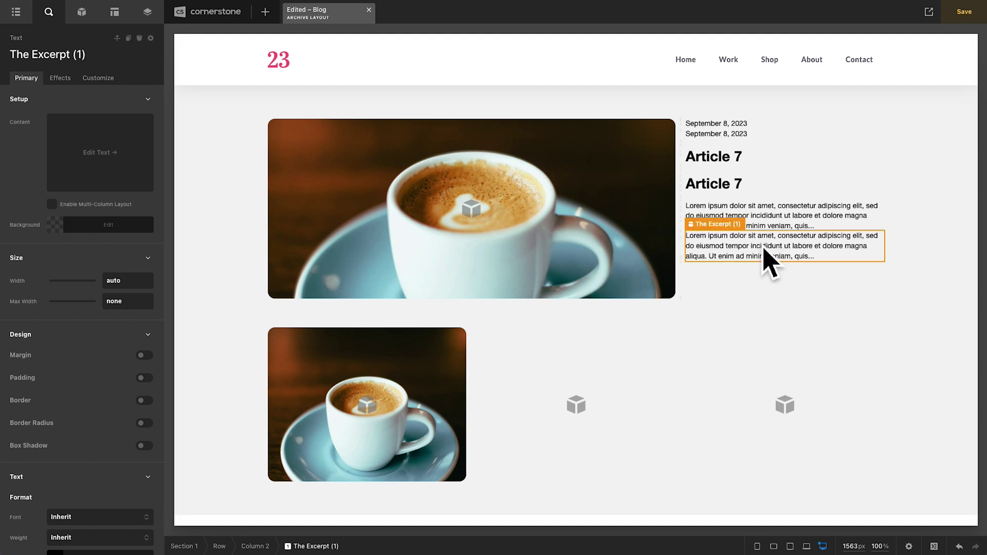
click(297, 363)
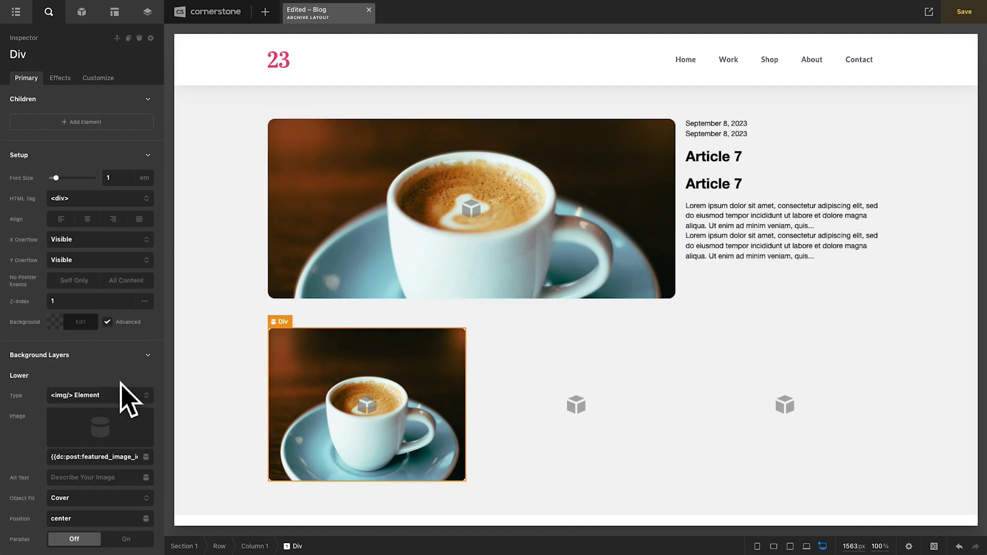
scroll(121, 397, down, 9)
scroll(123, 488, down, 3)
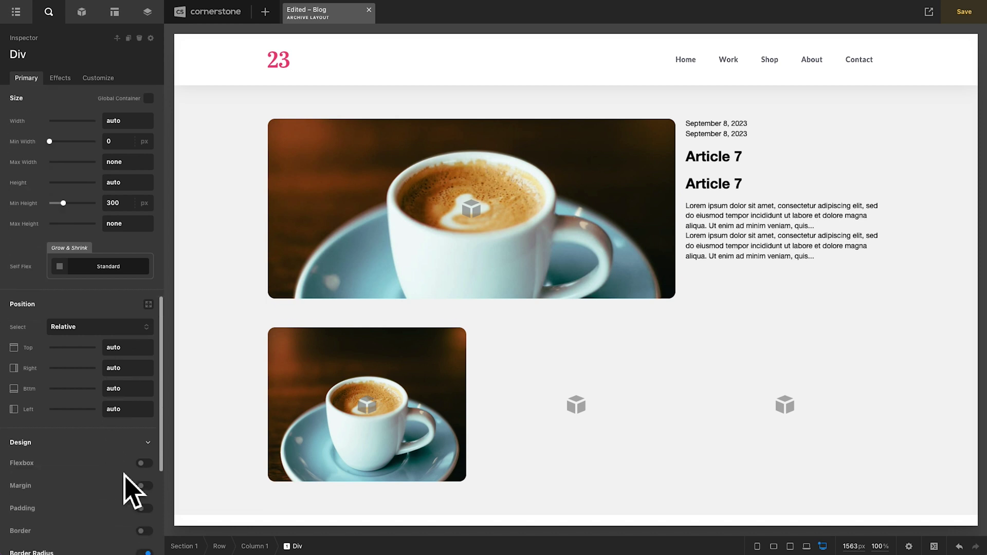
click(147, 490)
scroll(84, 515, down, 2)
scroll(86, 512, down, 1)
click(119, 506)
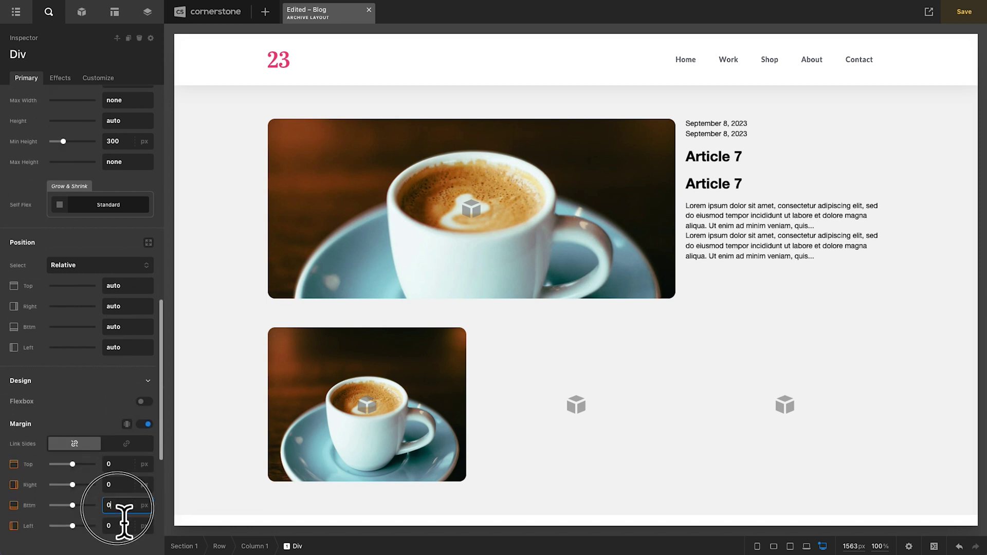
text(1)
- Move the copied date, Article 7 heading and excerpt into the lower card beneath the image
scroll(286, 396, down, 1)
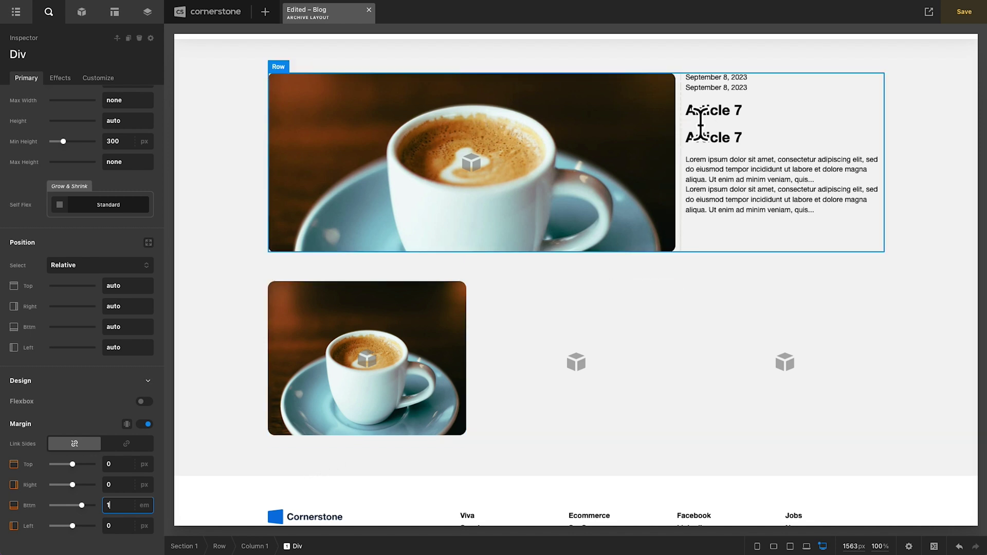
drag(702, 136, 298, 452)
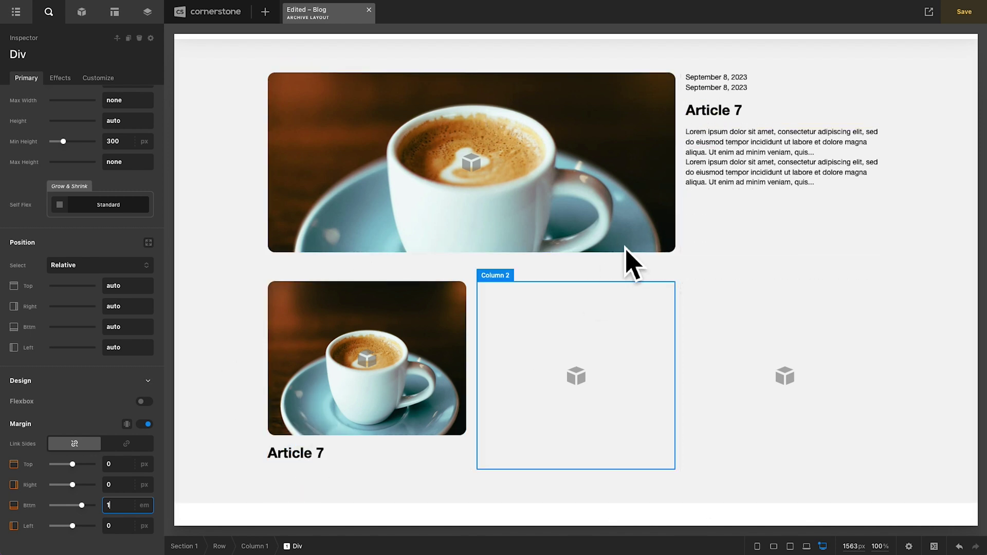
drag(709, 193, 337, 547)
drag(727, 89, 341, 453)
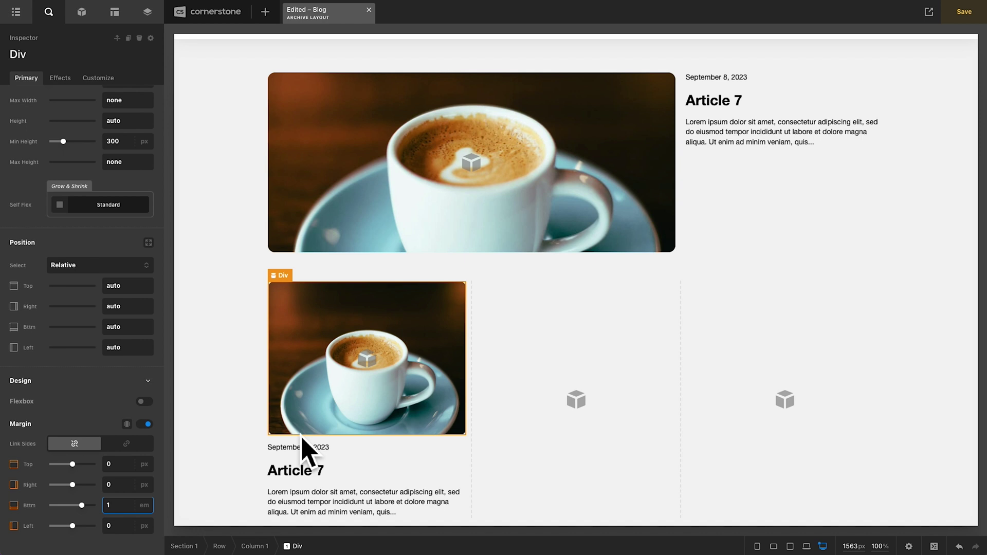
- Turn on Looper Consumer for the lower card's column so it repeats for Articles 7, 6, 5 onward
click(303, 463)
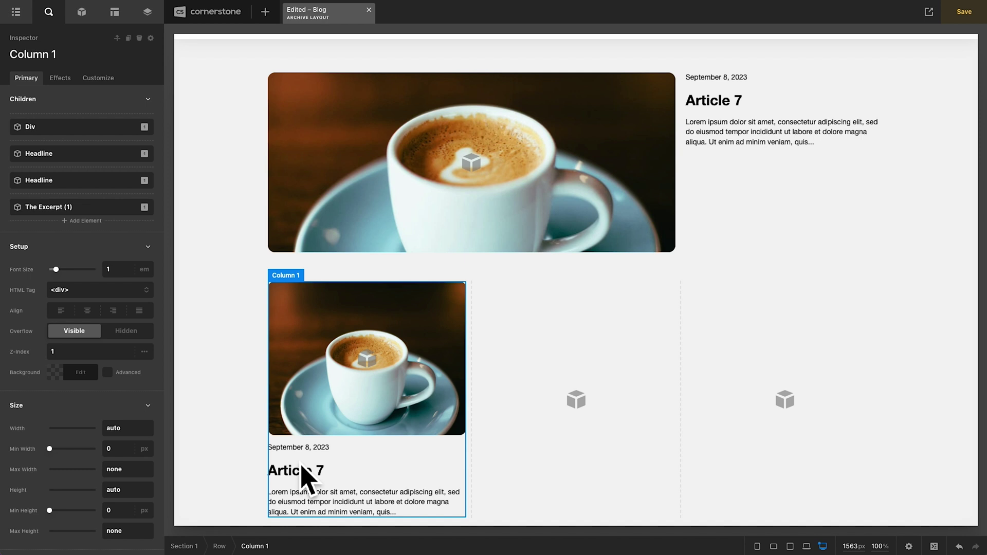
click(104, 82)
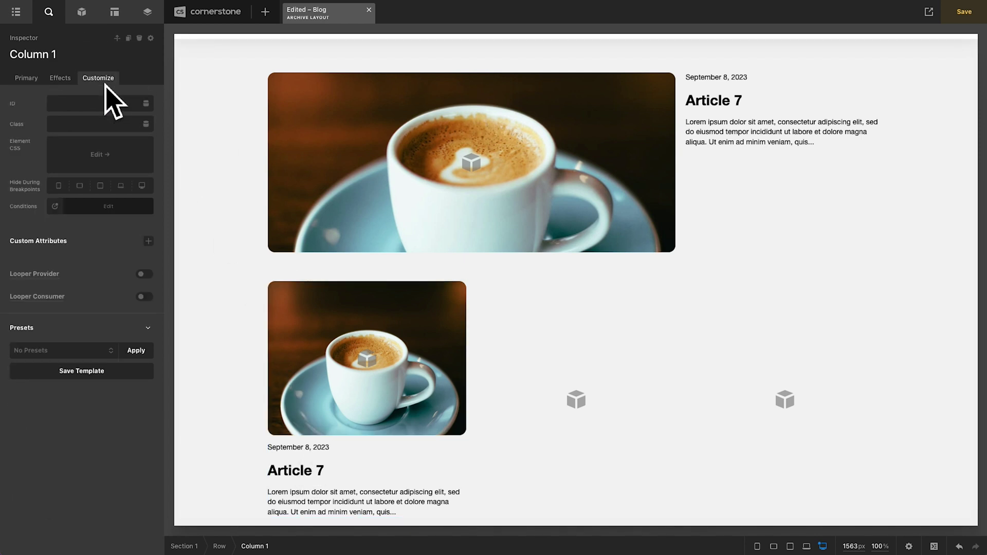
click(146, 296)
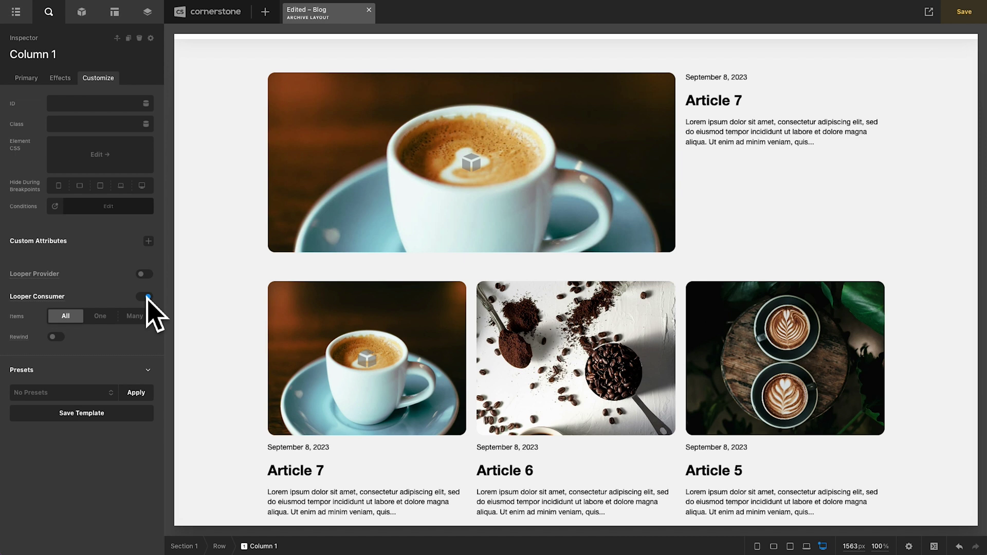
scroll(379, 346, down, 7)
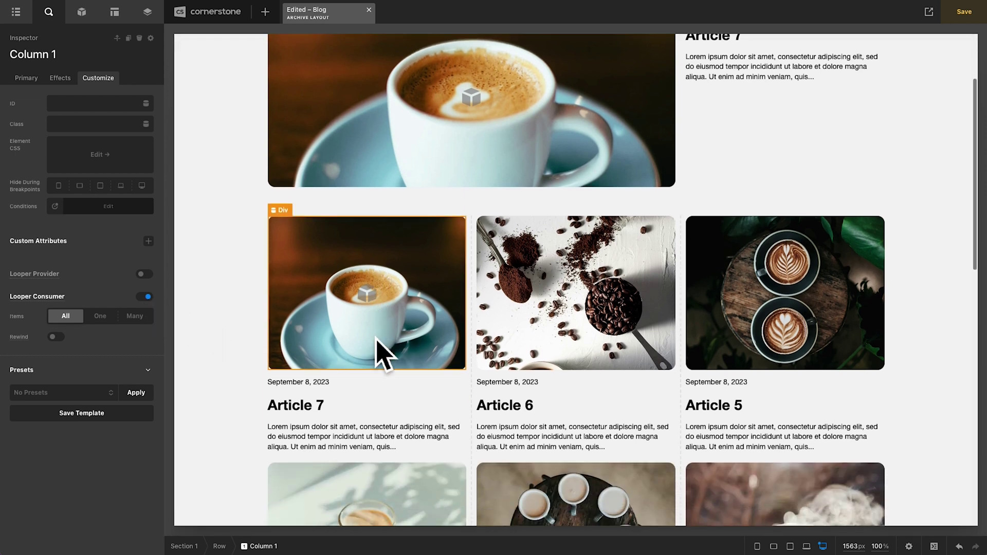
scroll(379, 352, down, 5)
scroll(379, 353, up, 18)
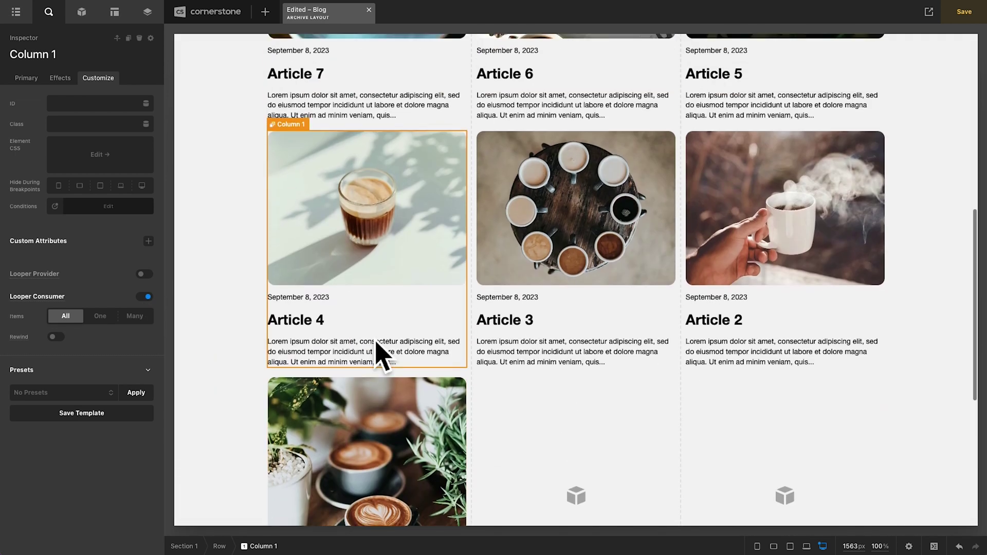
click(701, 280)
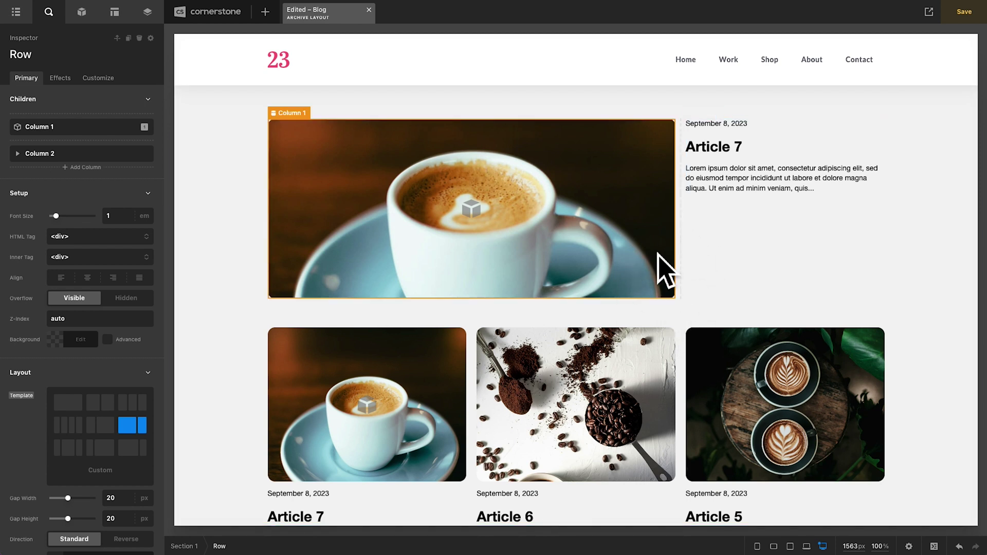
- Enable Looper Consumer on the featured row and set Items to One, so it shows only Article 7
click(113, 82)
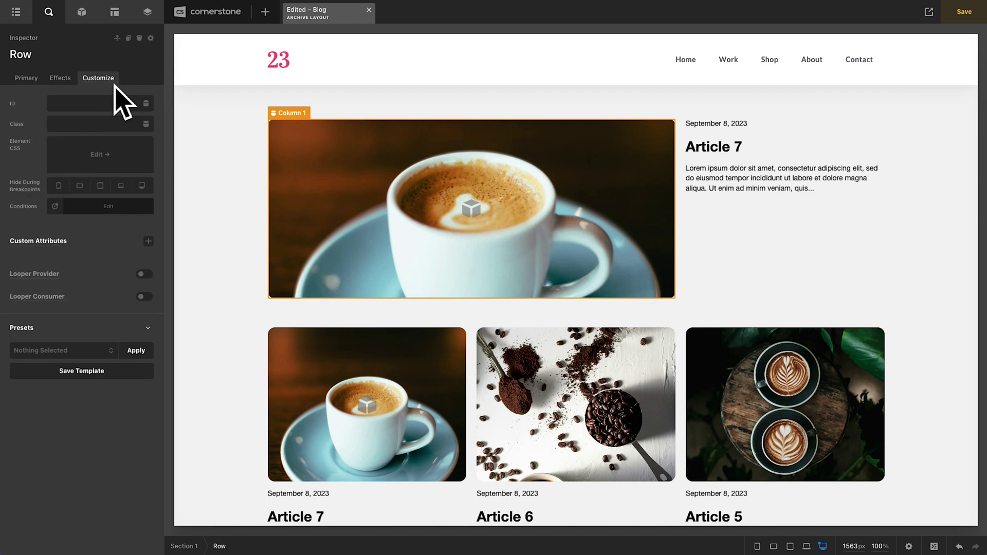
click(146, 298)
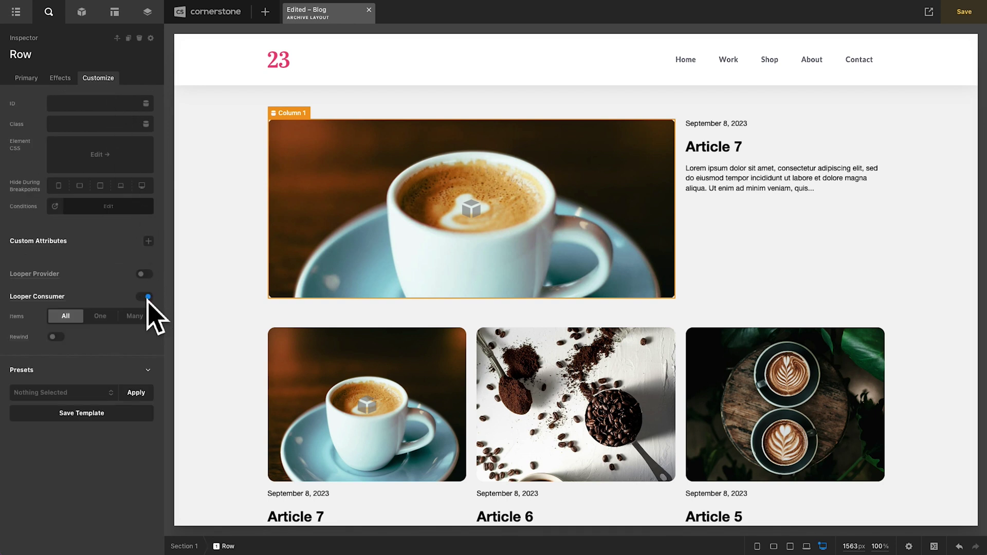
scroll(550, 154, down, 14)
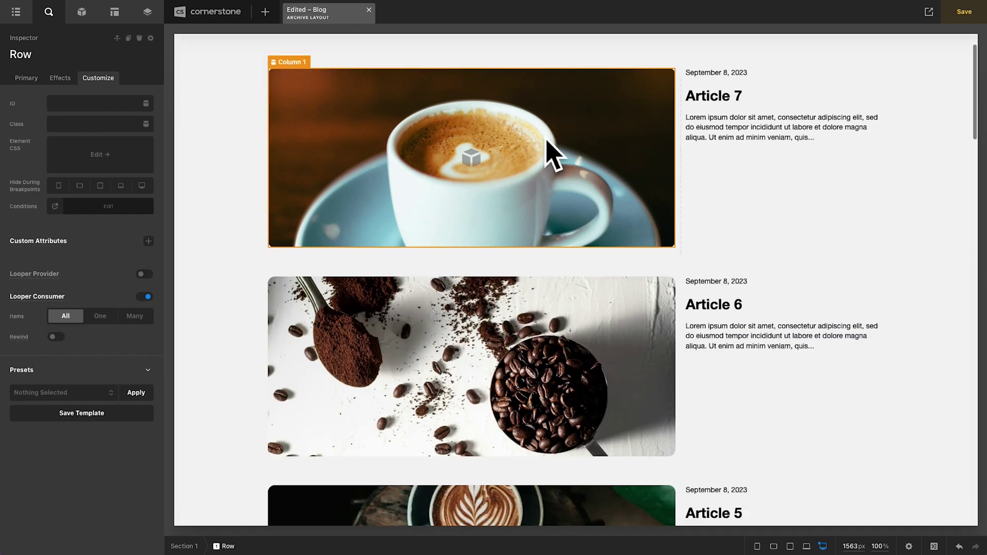
scroll(551, 154, down, 6)
scroll(550, 154, up, 20)
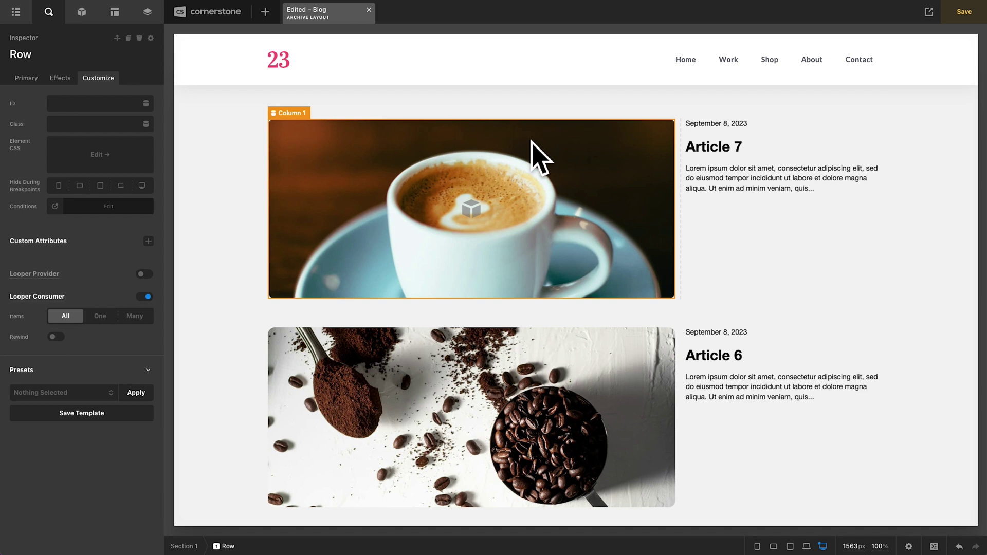
click(102, 318)
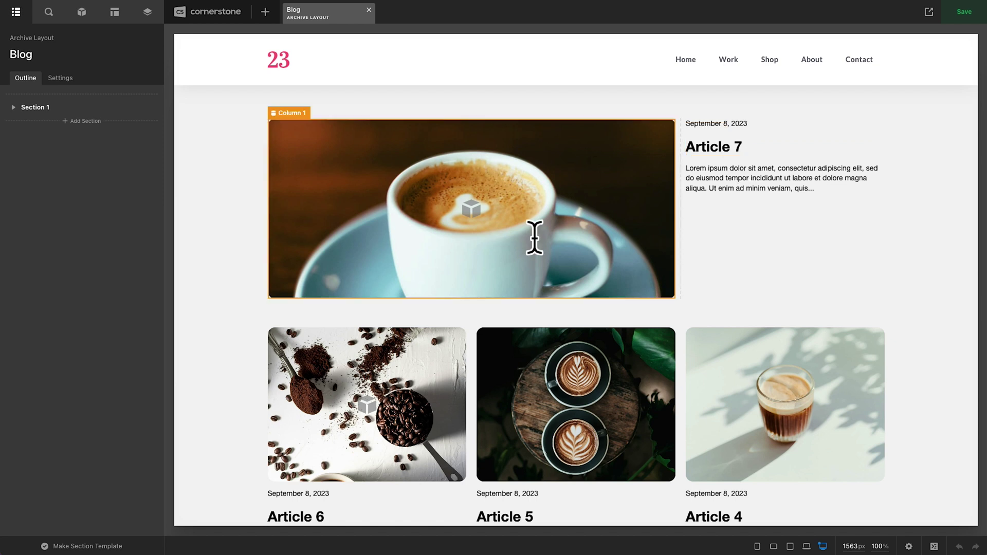
- Scroll the preview to check the grid of Articles 6 through 1, then select Section 1
scroll(529, 203, down, 3)
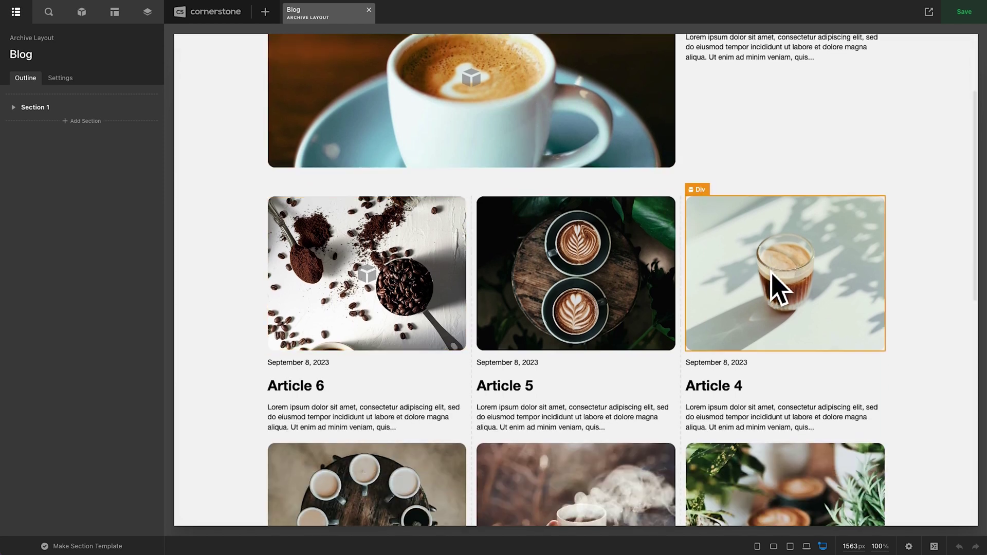
scroll(771, 275, down, 4)
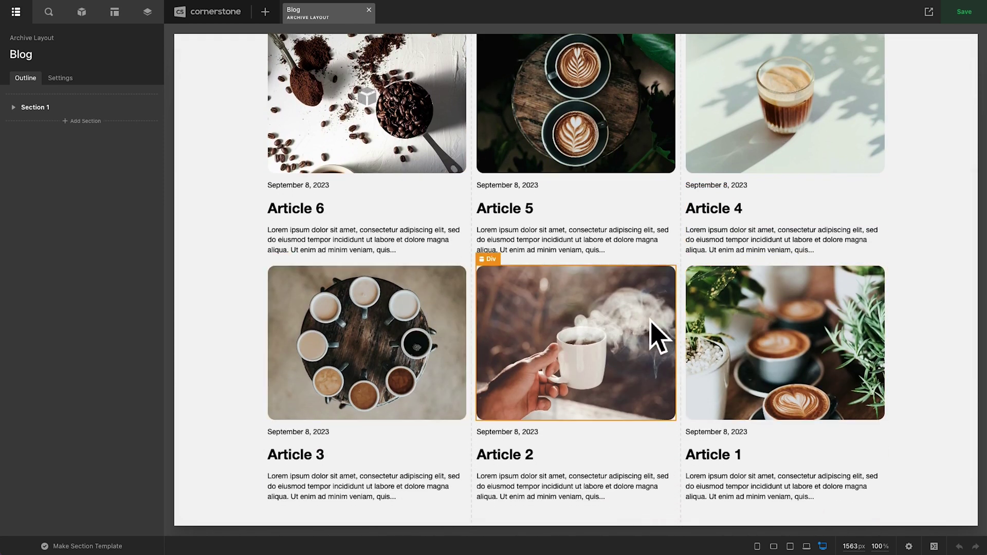
click(680, 318)
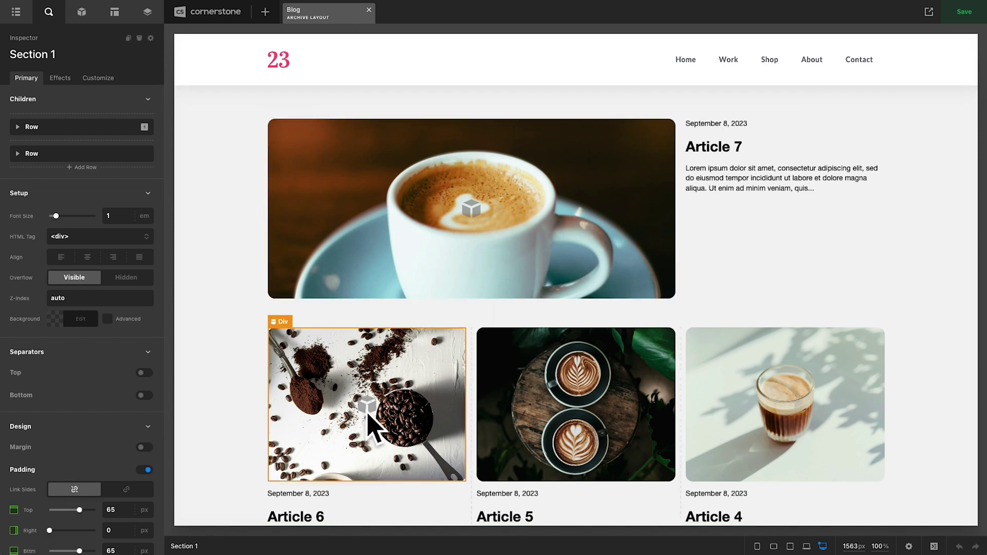
scroll(679, 184, down, 3)
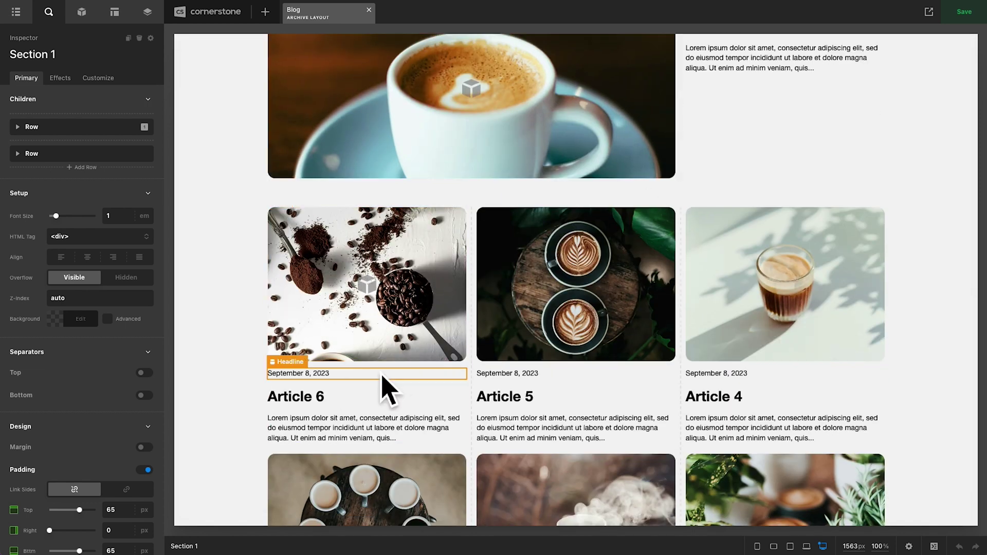
scroll(380, 376, up, 3)
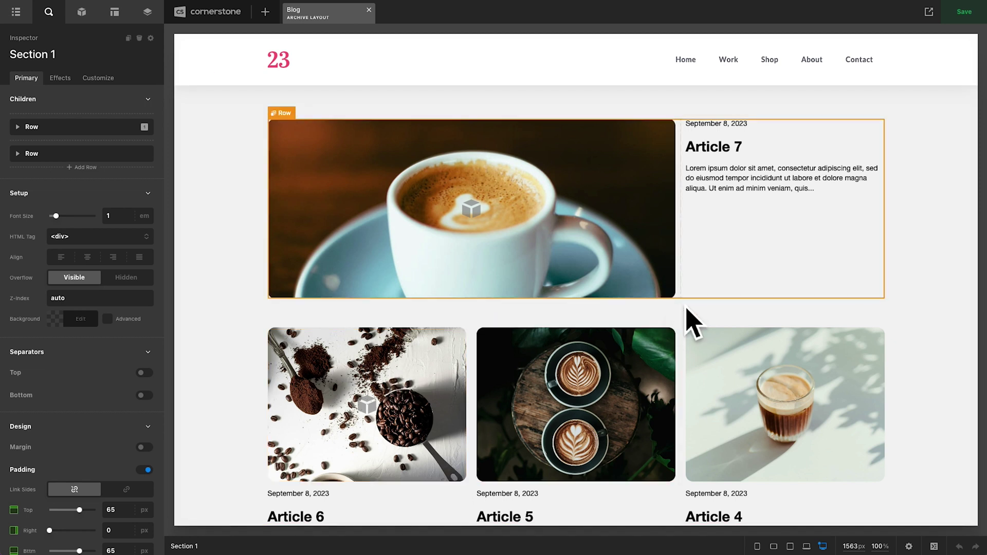
- Toggle Looper Rewind on the featured row and save the layout
click(693, 323)
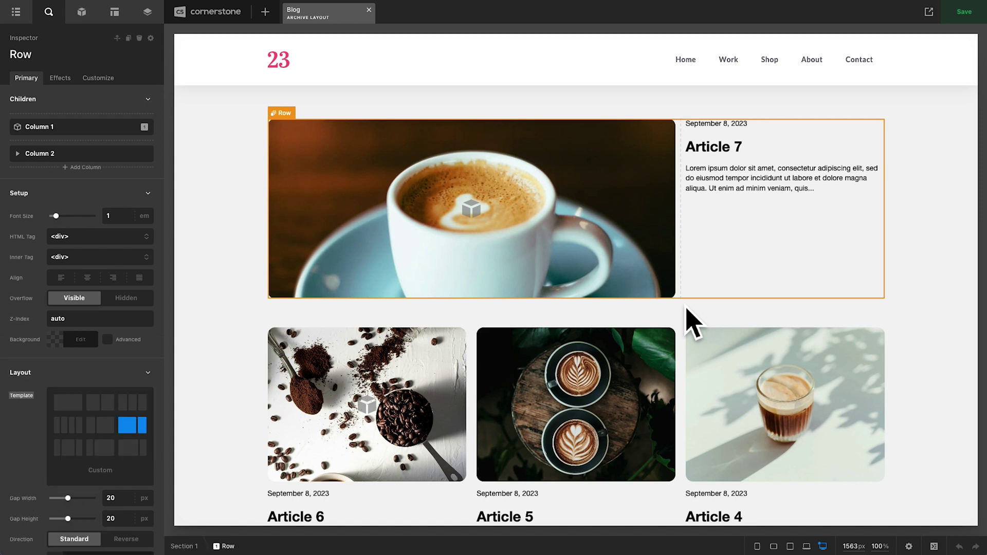
click(99, 78)
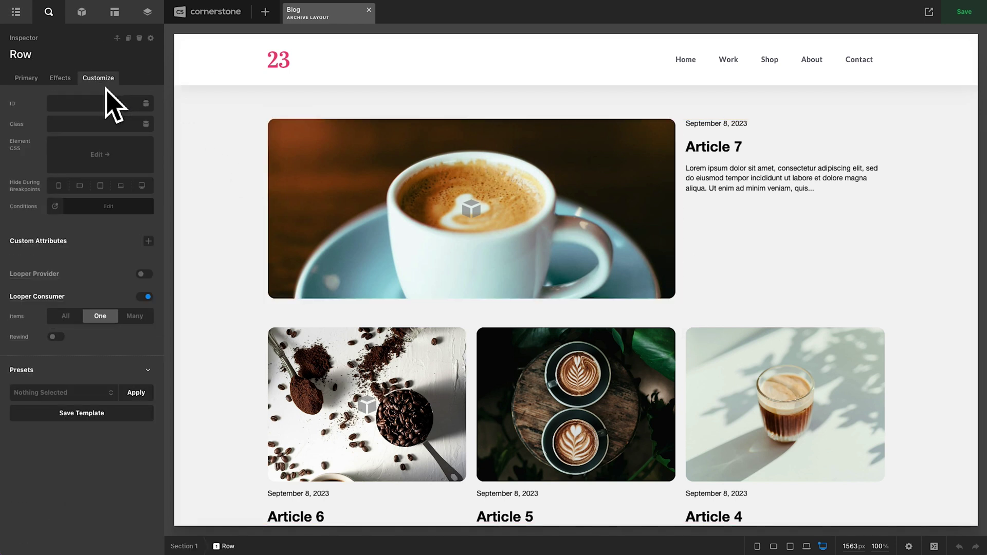
click(58, 339)
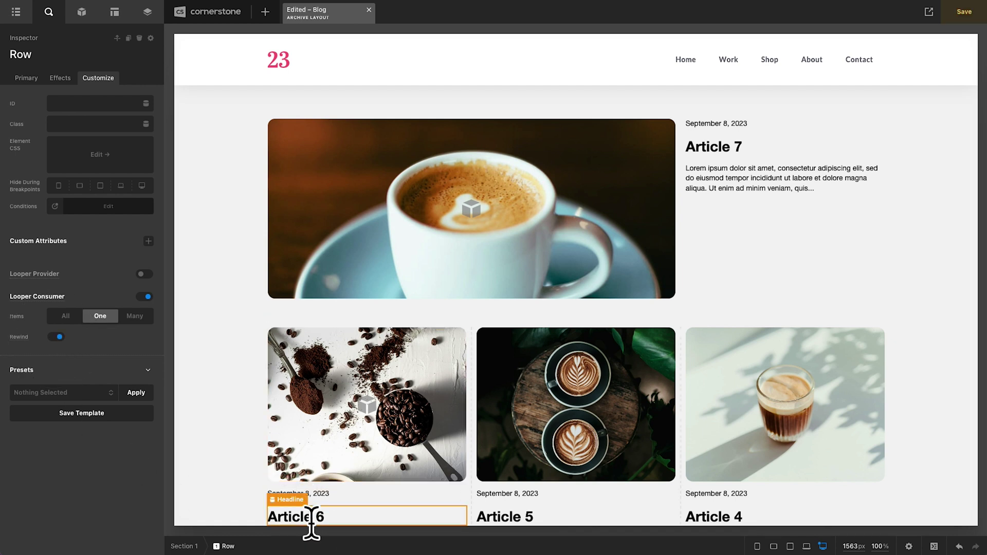
key(ctrl+s)
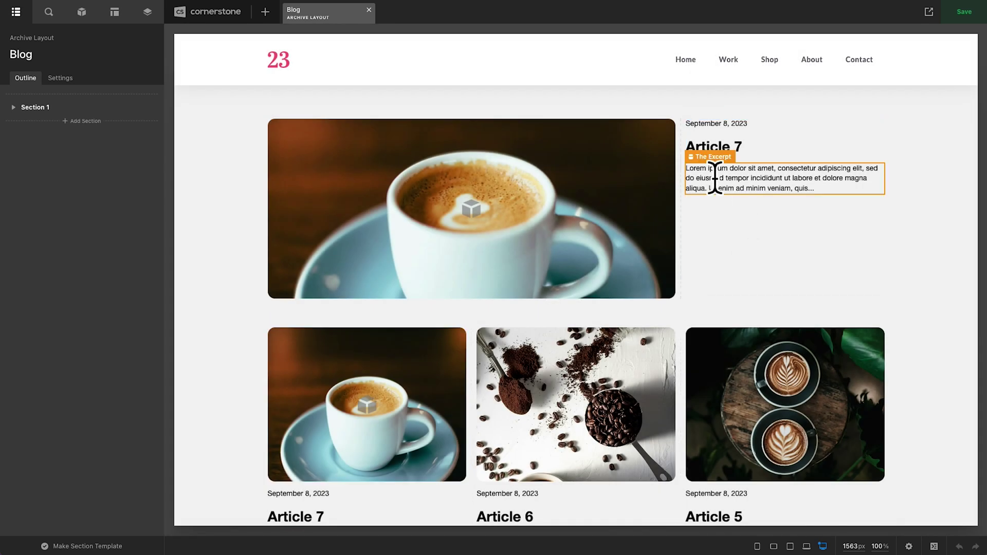
- Reselect the featured row, review its looper settings, and save the layout again
scroll(715, 177, down, 2)
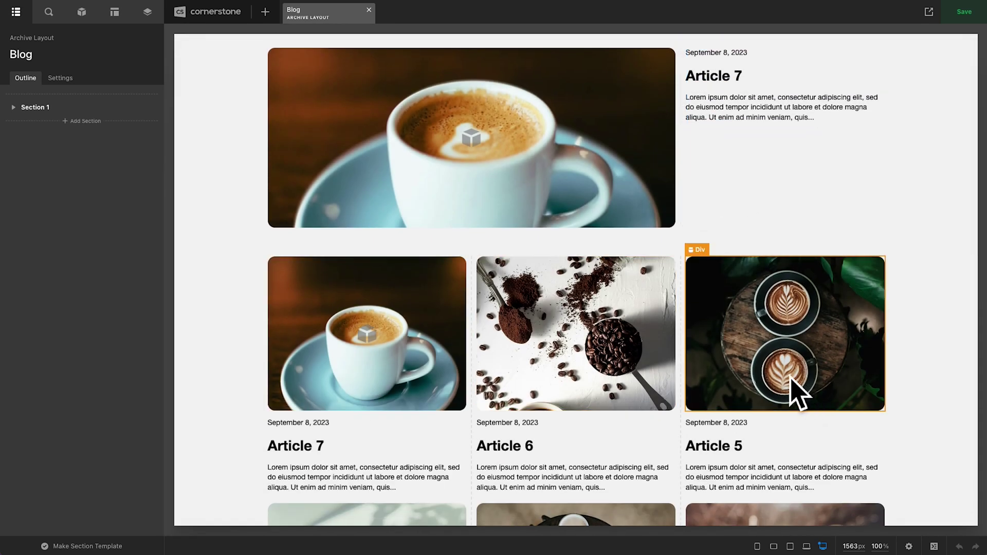
click(696, 242)
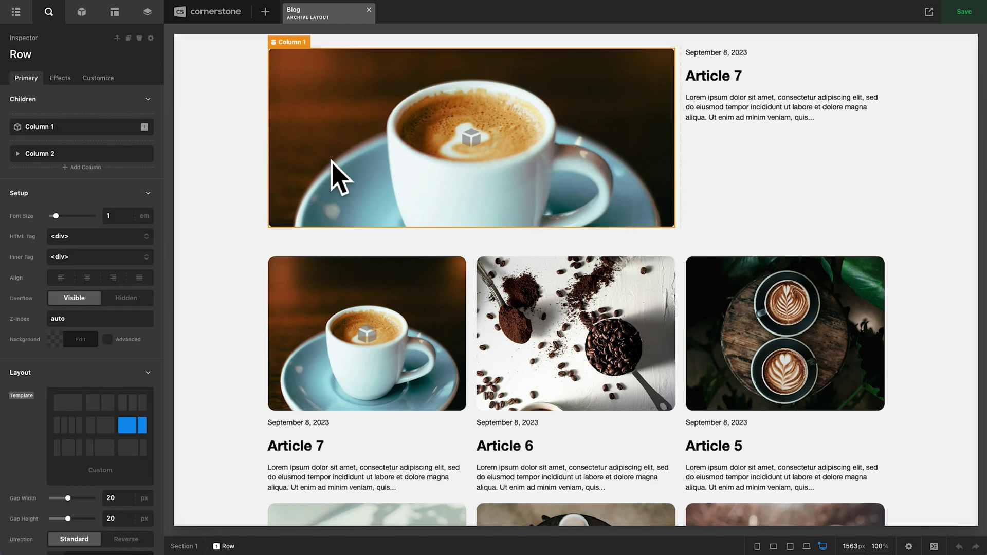
click(94, 78)
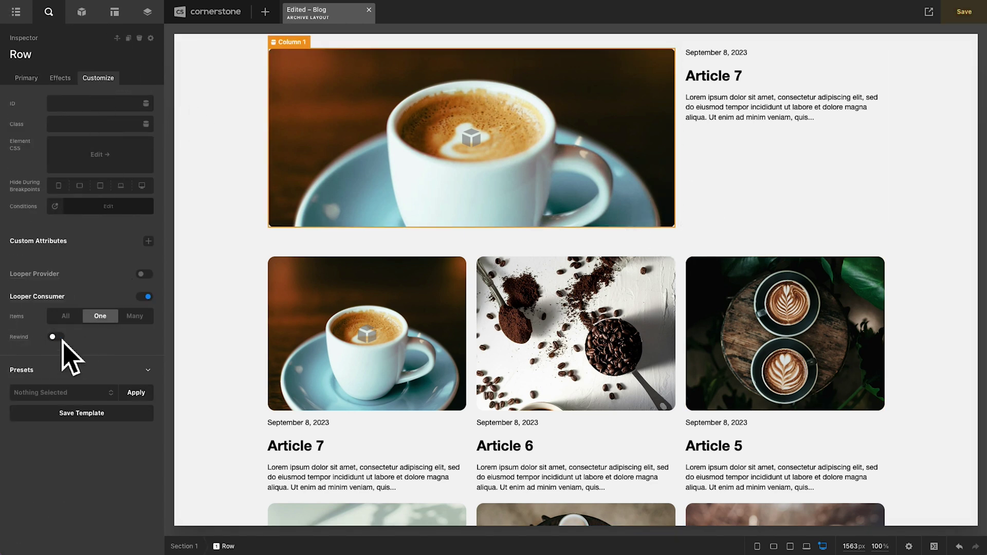
key(ctrl+s)
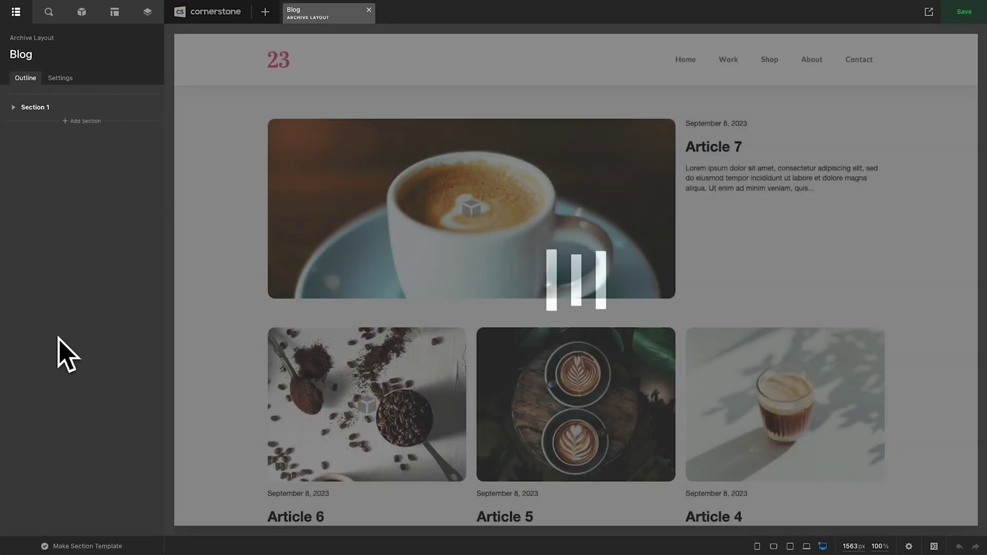
- Exit Cornerstone to the WordPress dashboard, open All Posts and start a new post
click(239, 324)
scroll(239, 324, down, 1)
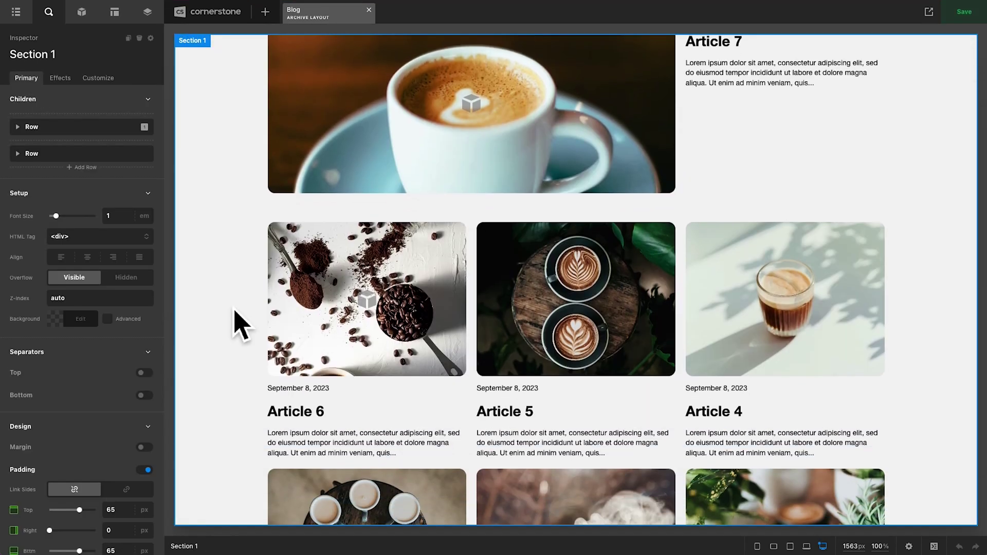
scroll(238, 324, up, 2)
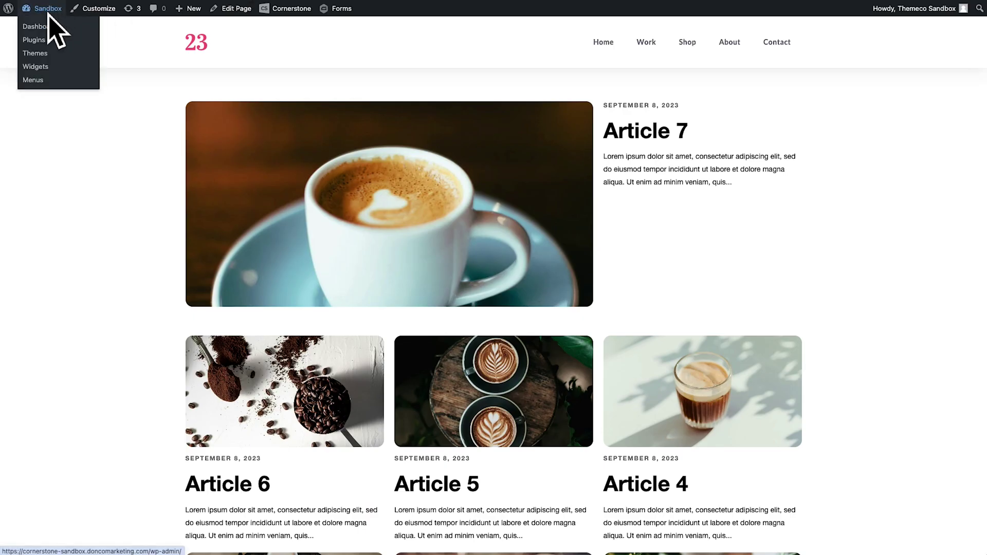
click(55, 29)
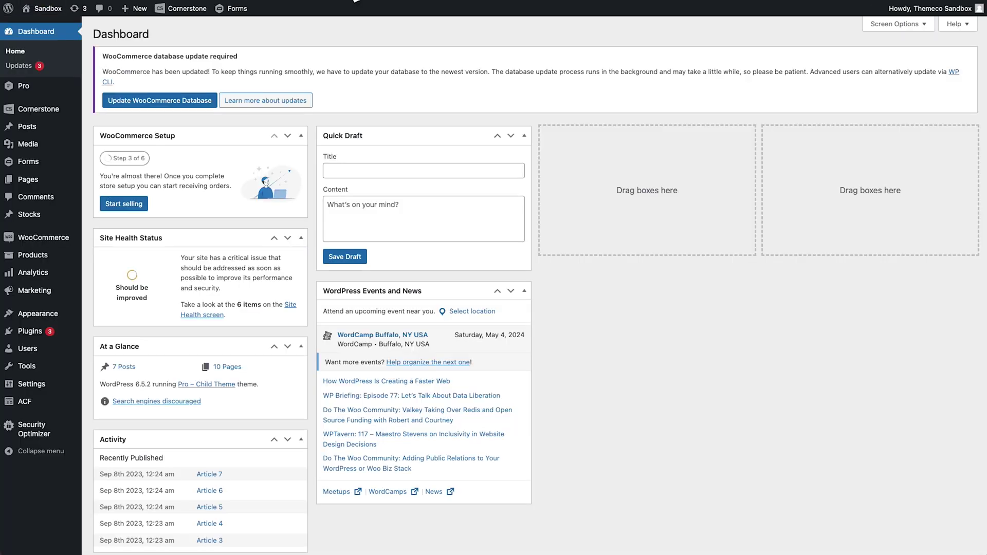
click(58, 129)
click(164, 34)
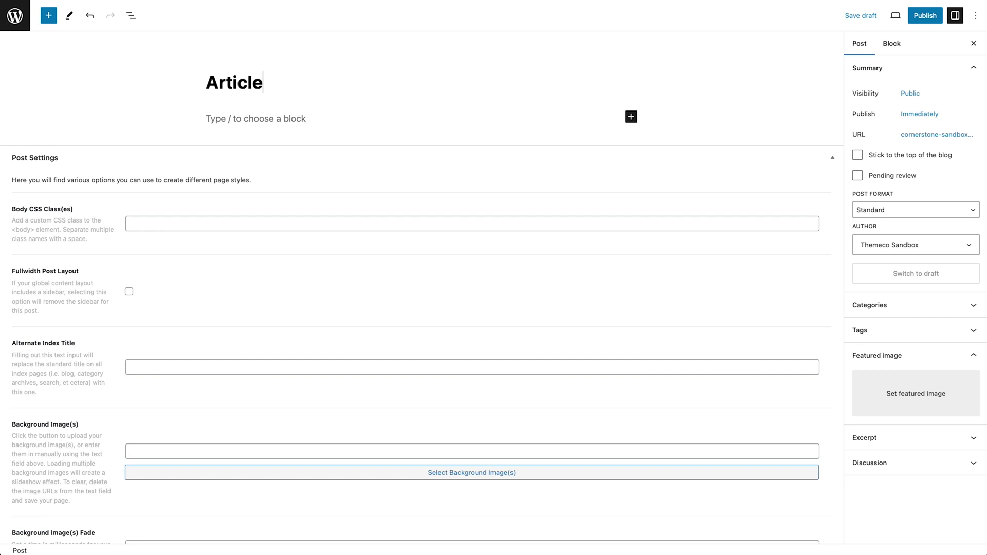
- Set the iced-coffee photo caffeine-collage-02 as Article 8's featured image and publish it
click(911, 396)
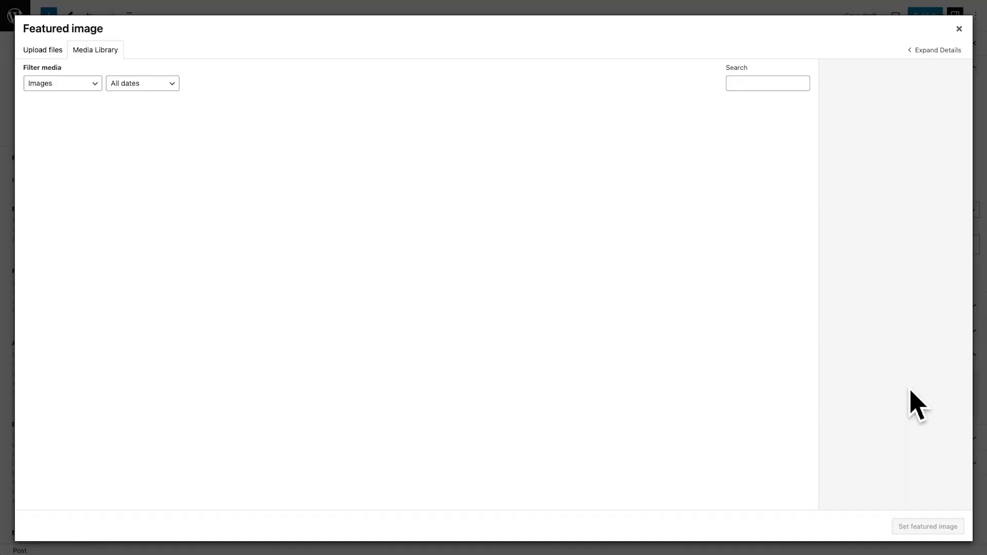
click(311, 224)
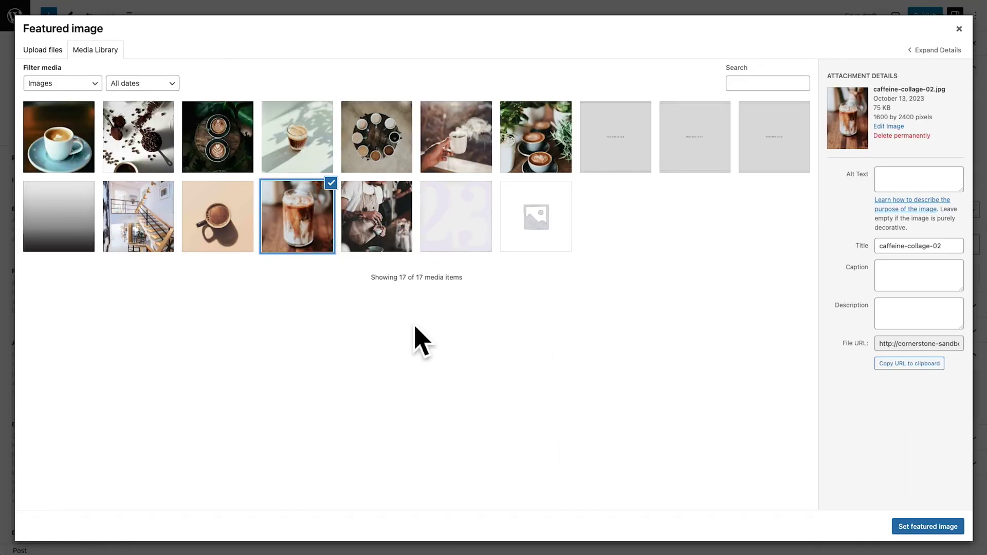
click(922, 527)
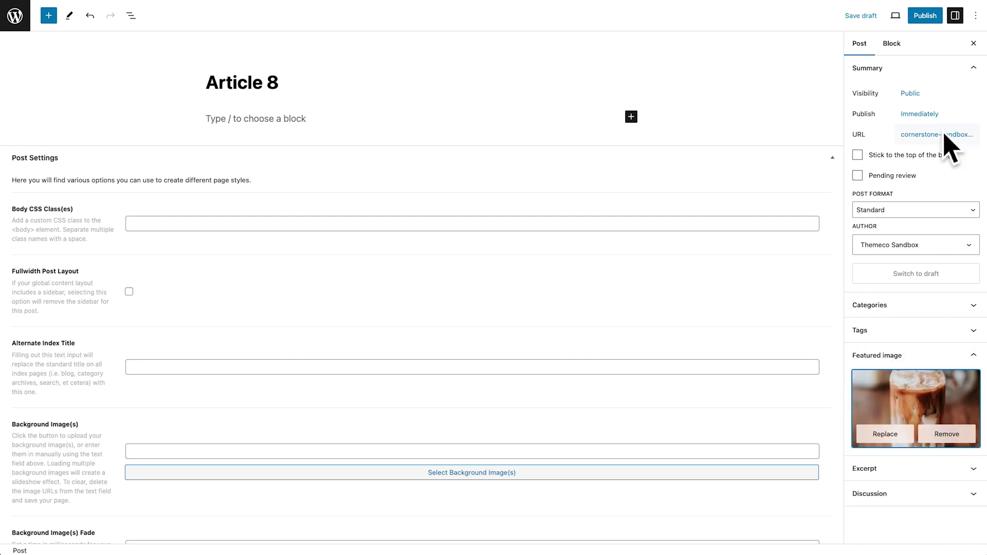
click(925, 17)
click(885, 18)
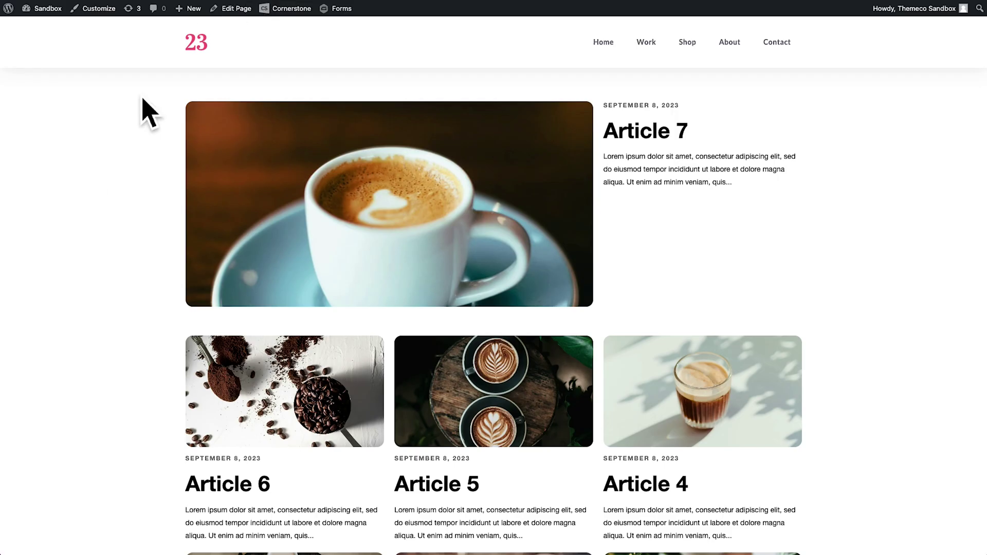
- Reload the blog page and confirm Article 8 is featured above Articles 7 through 1
key(super+r)
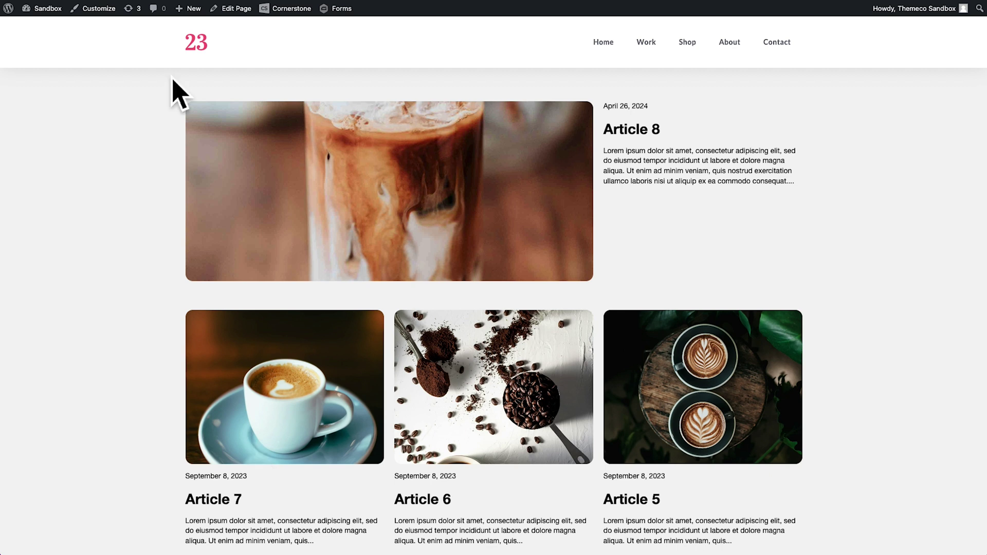
scroll(173, 81, down, 7)
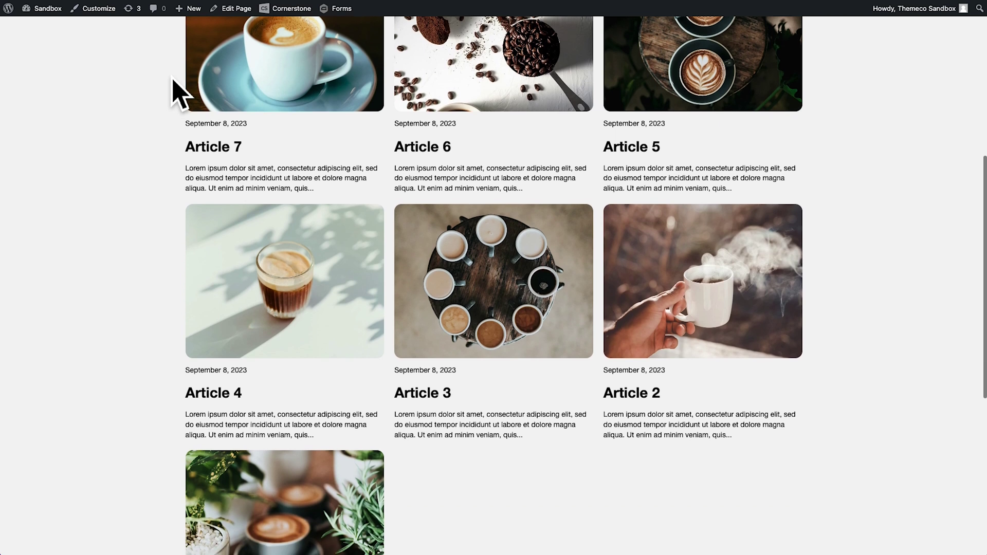
scroll(178, 92, down, 4)
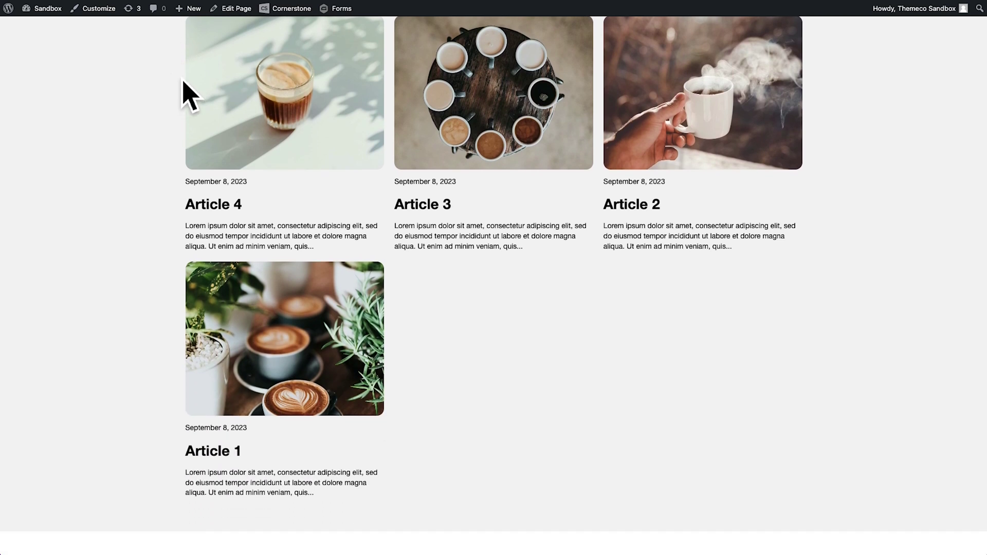
scroll(183, 82, up, 12)
scroll(183, 82, down, 15)
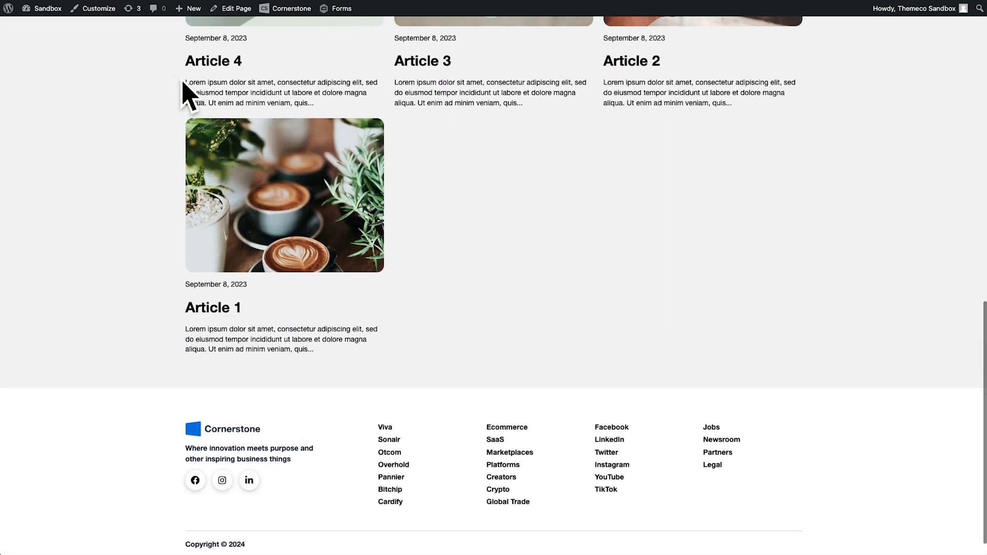
scroll(183, 82, up, 11)
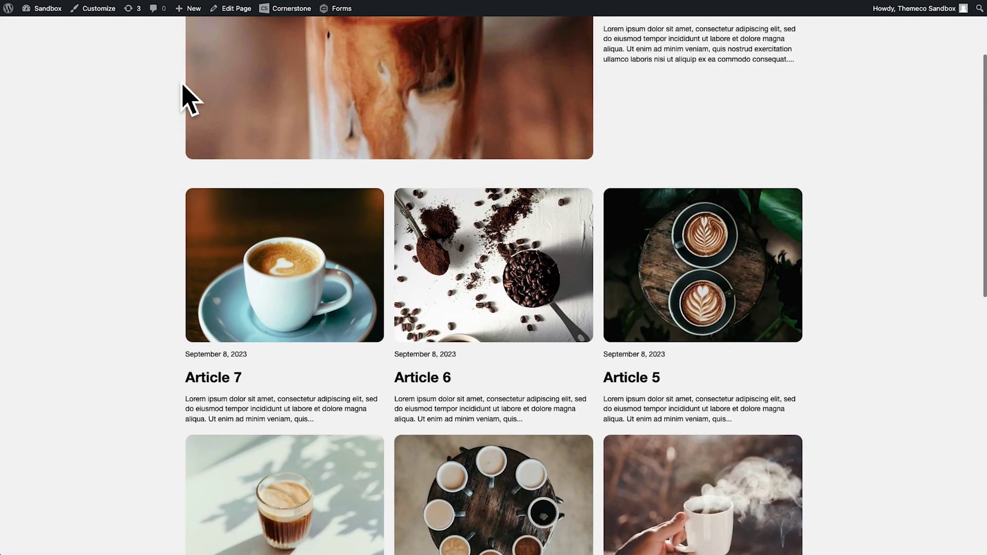
scroll(183, 84, down, 8)
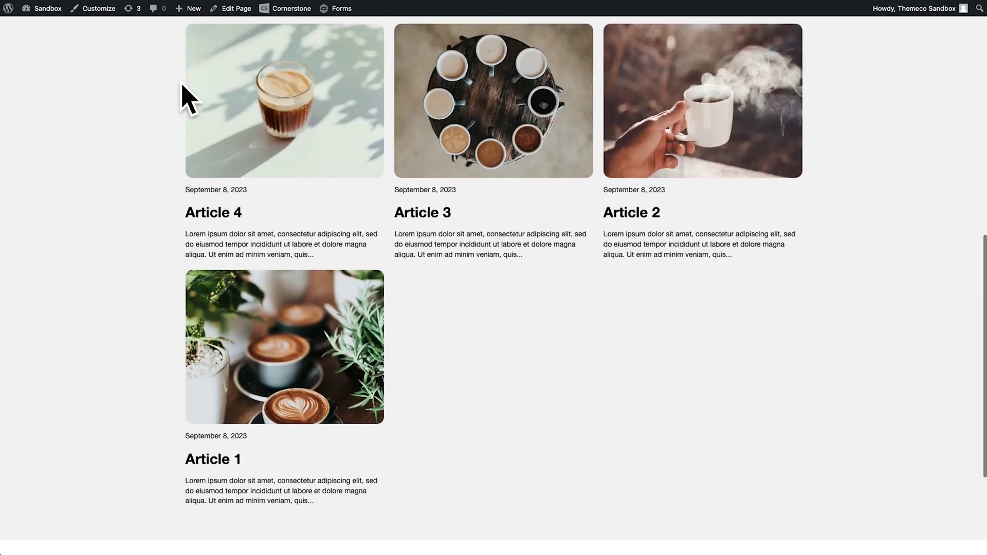
scroll(185, 93, up, 5)
scroll(247, 122, down, 9)
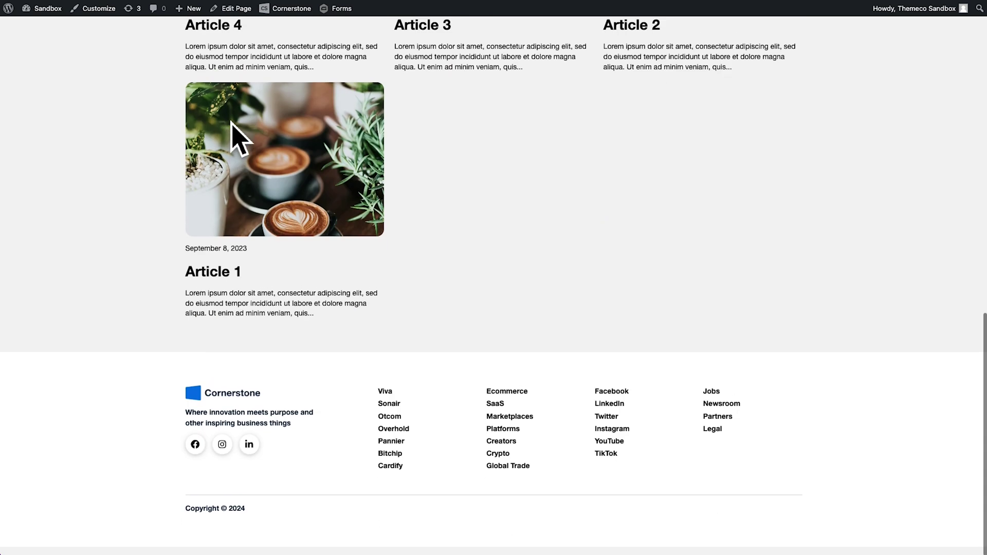
scroll(234, 125, up, 14)
scroll(236, 127, down, 1)
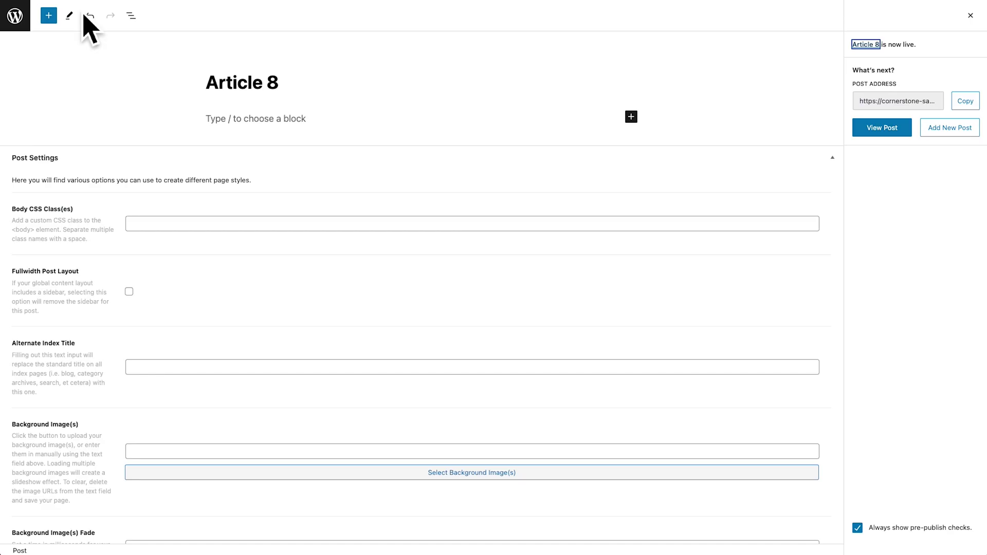
- In Reading Settings, set 'Blog pages show at most' to 4 posts and save
click(17, 21)
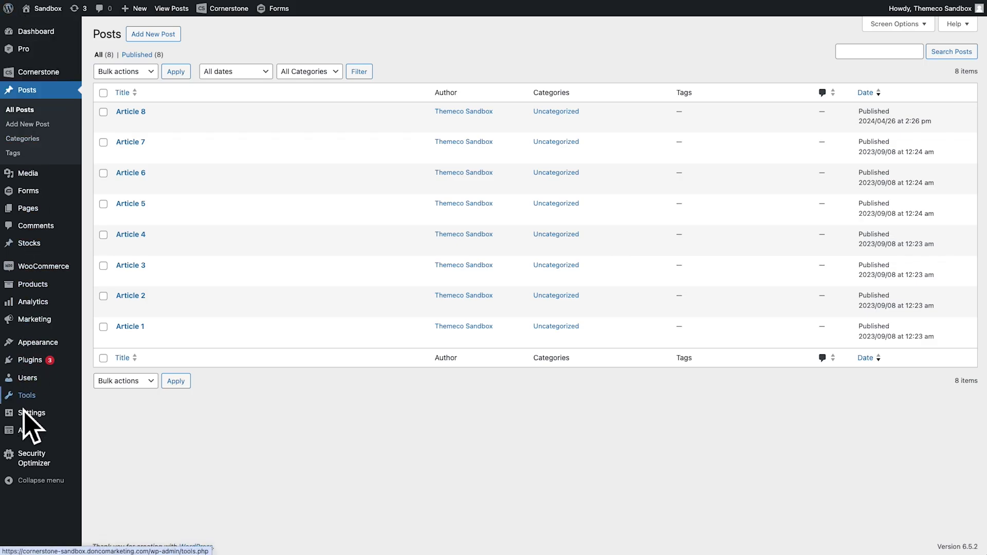
mouse_move(23, 413)
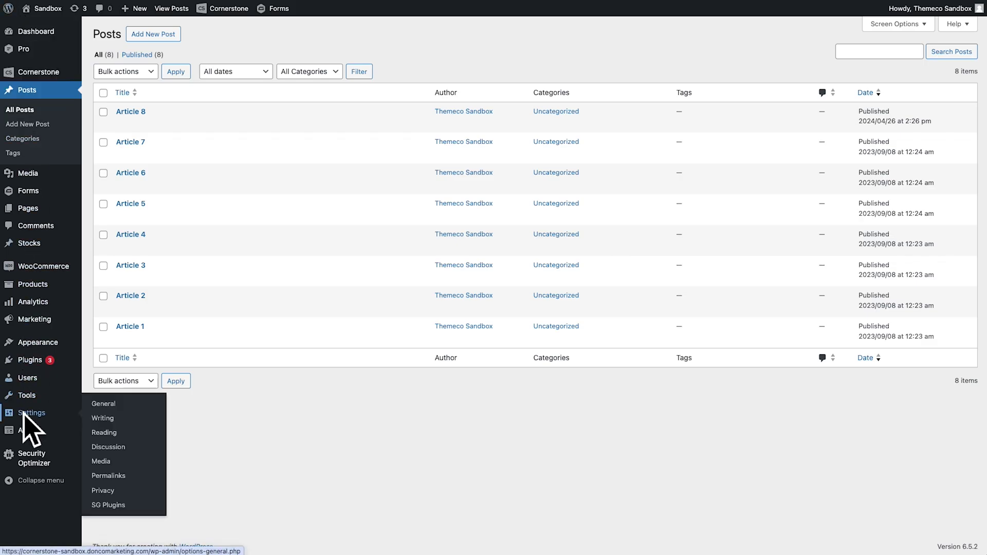
click(104, 432)
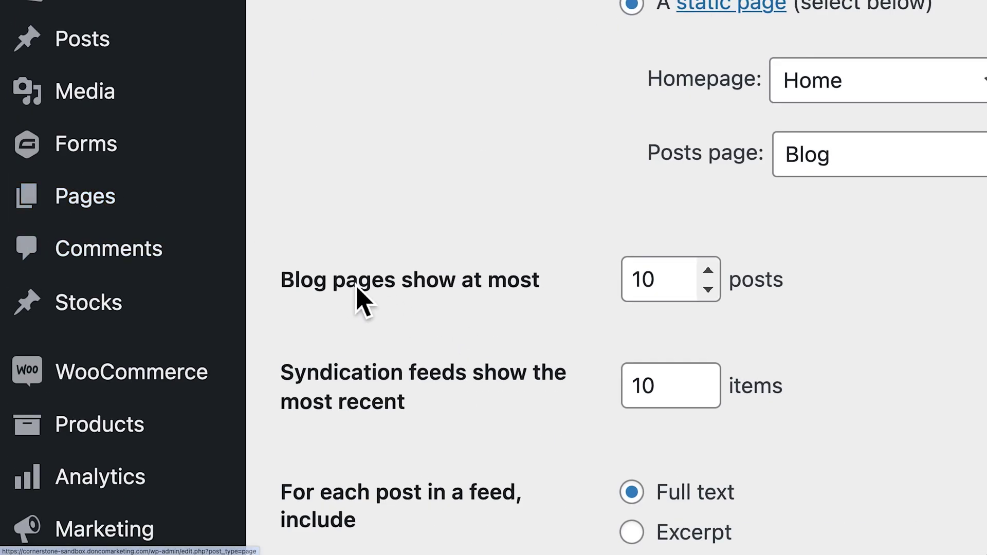
drag(115, 170, 190, 177)
click(635, 288)
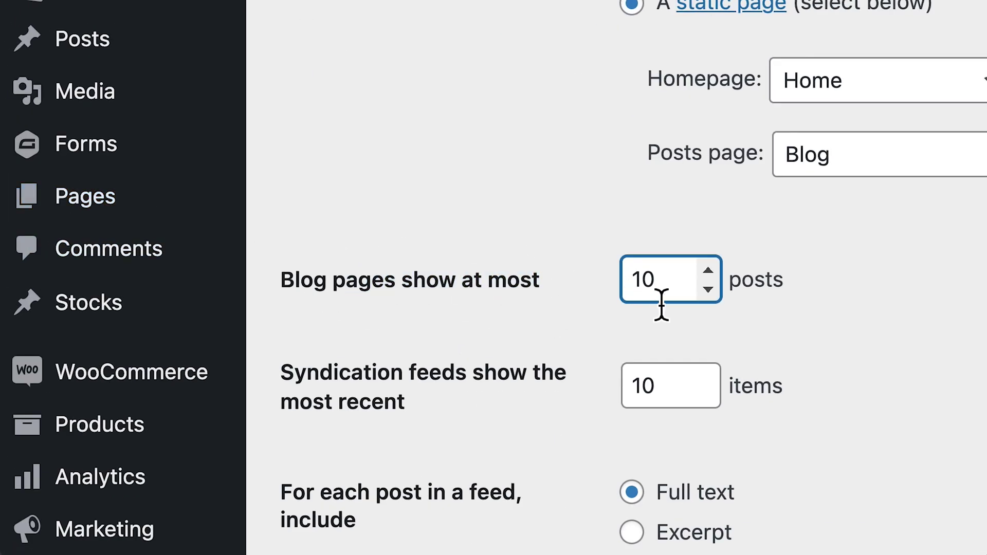
click(459, 344)
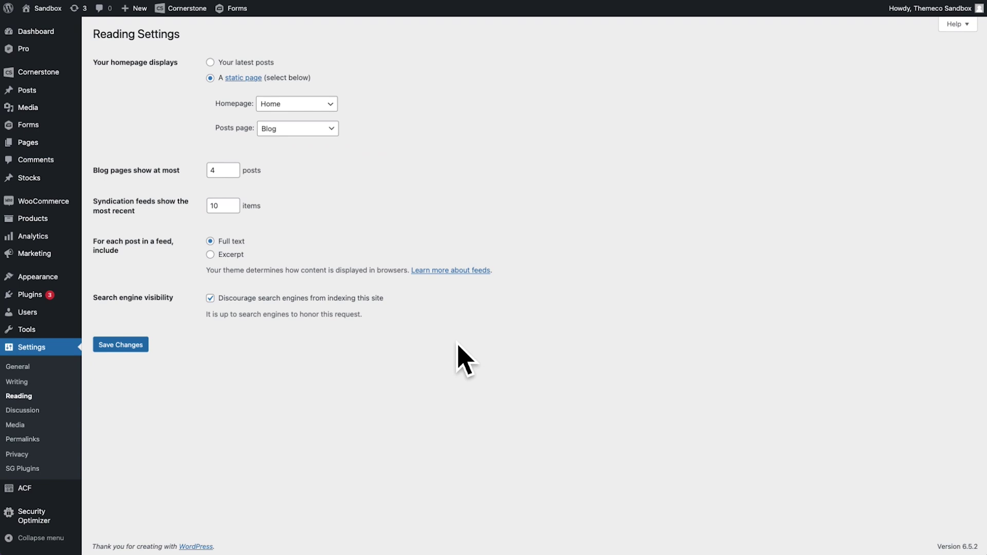
click(125, 350)
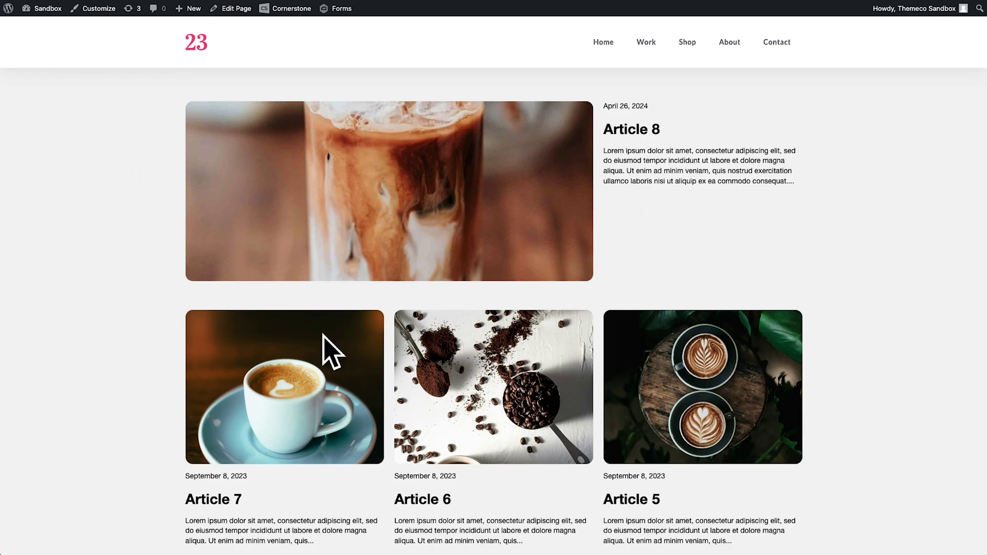
- Scroll the blog page to check Article 8 featured above Articles 7, 6 and 5
scroll(645, 402, down, 5)
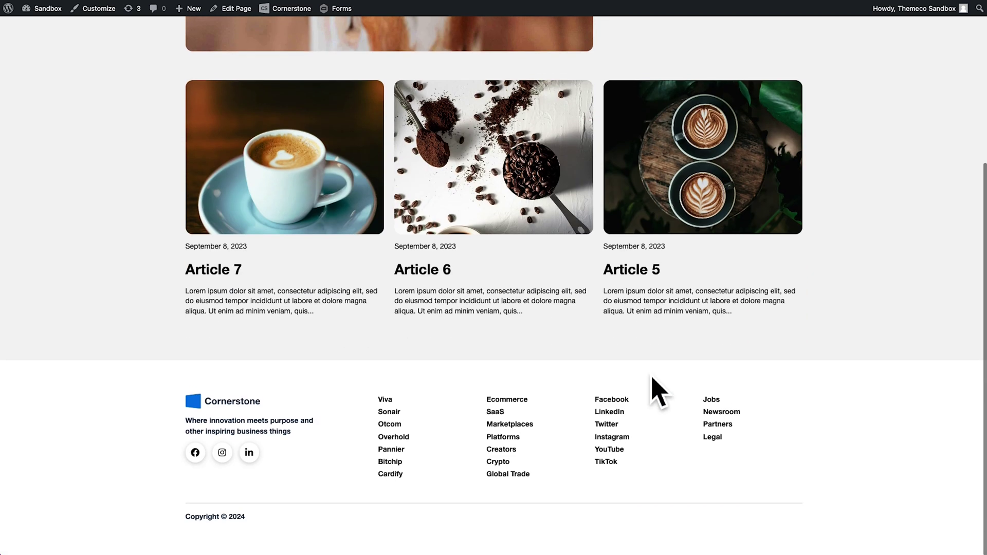
scroll(525, 379, up, 5)
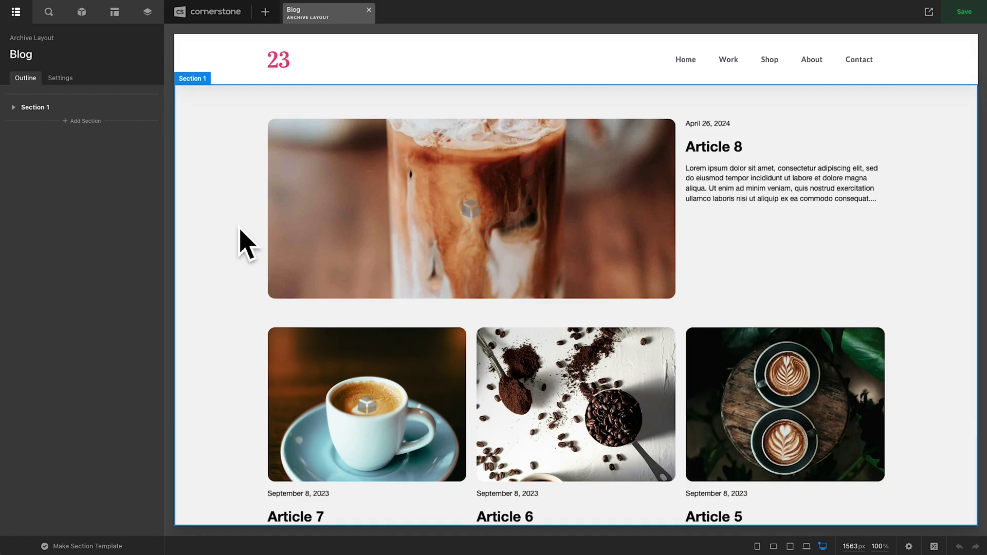
- Select the article grid row and delete its extra Columns 2 and 3
scroll(245, 243, down, 7)
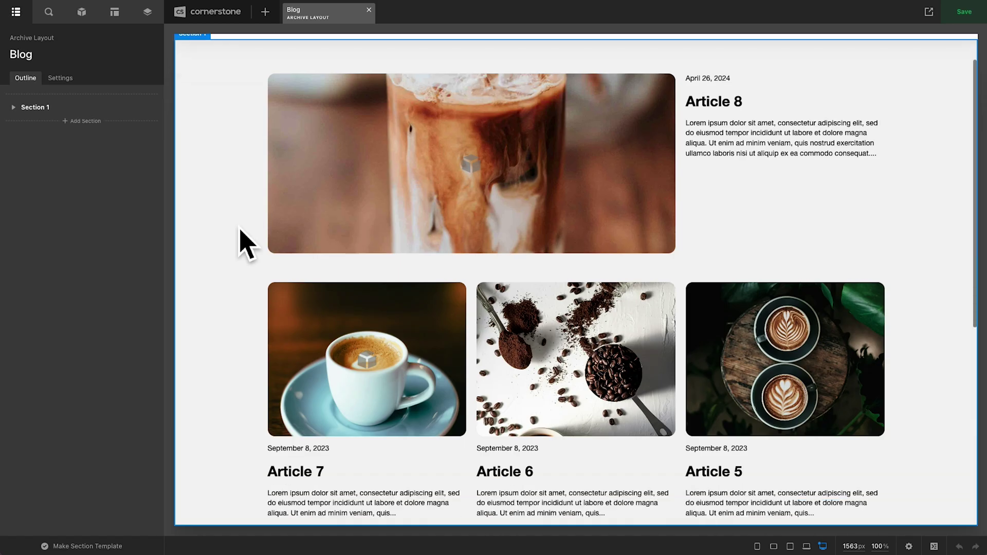
click(224, 229)
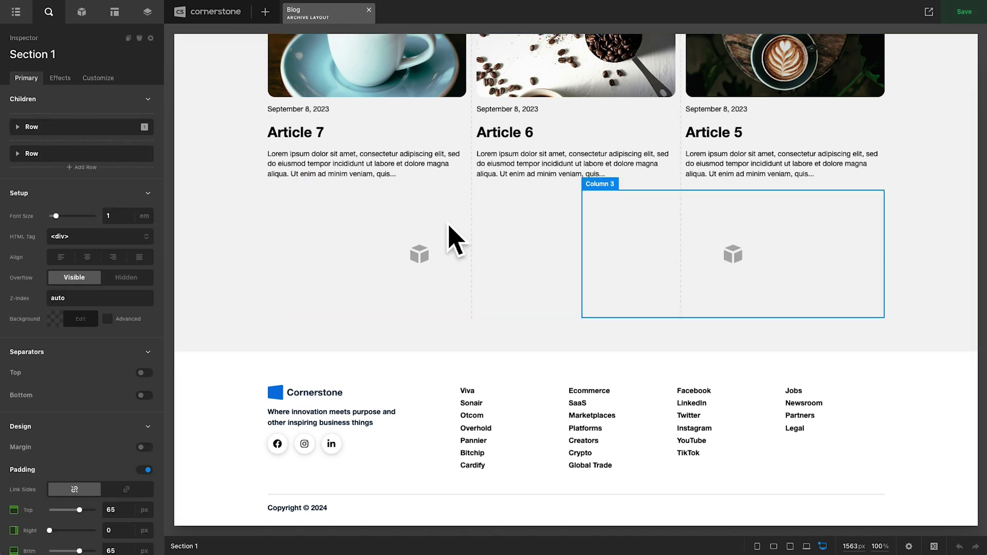
click(306, 194)
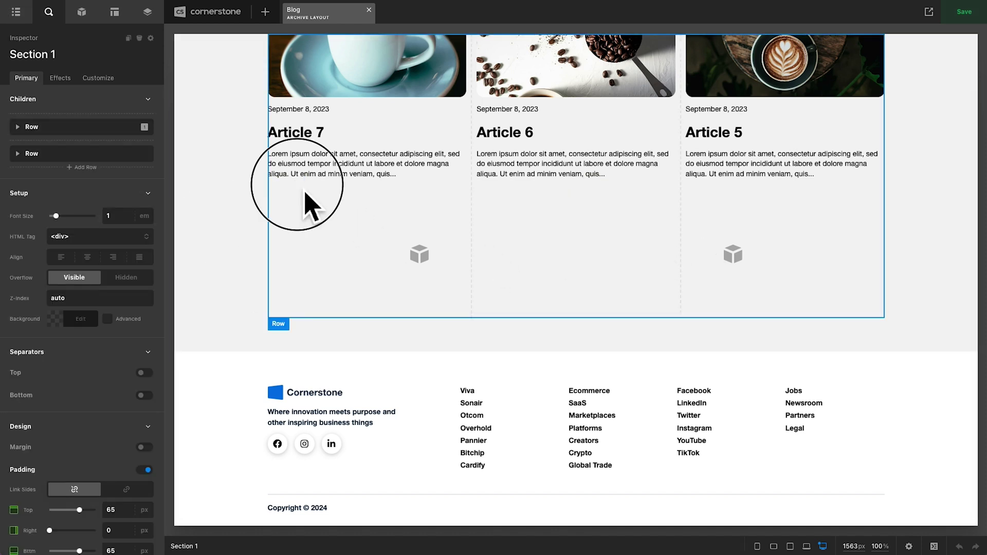
click(148, 154)
click(148, 154)
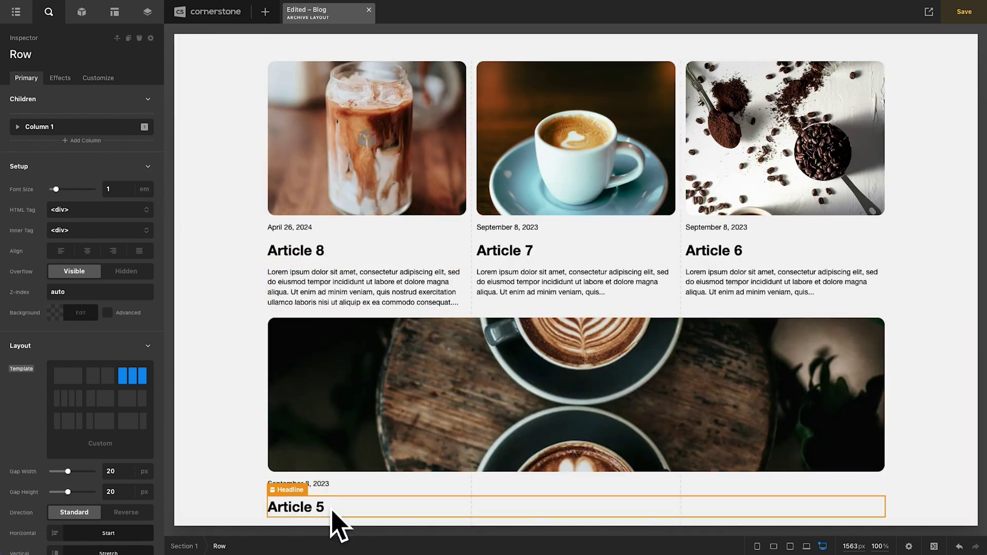
- Change the grid row's Column Fill from Grow to Auto so Article 5 stays one column wide
click(301, 316)
scroll(99, 330, down, 5)
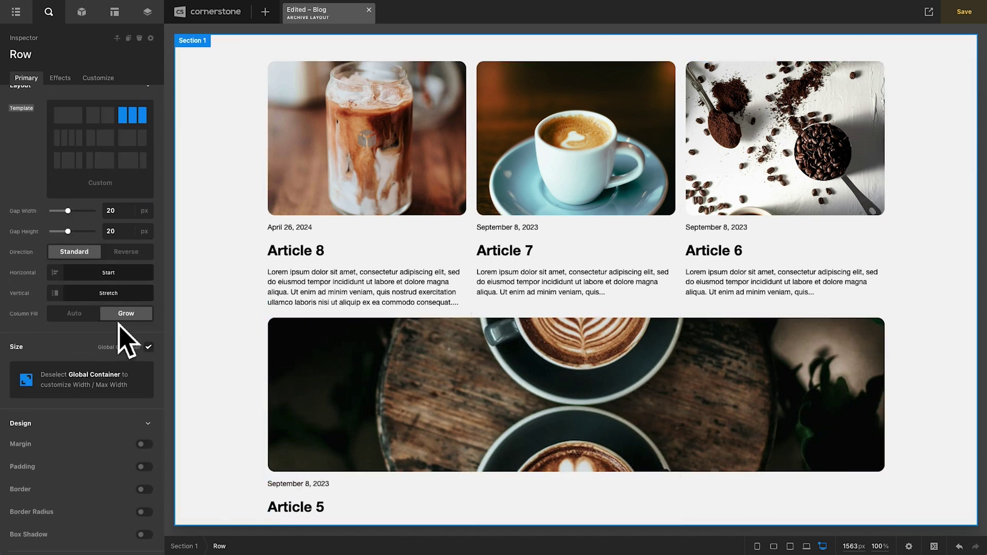
click(75, 314)
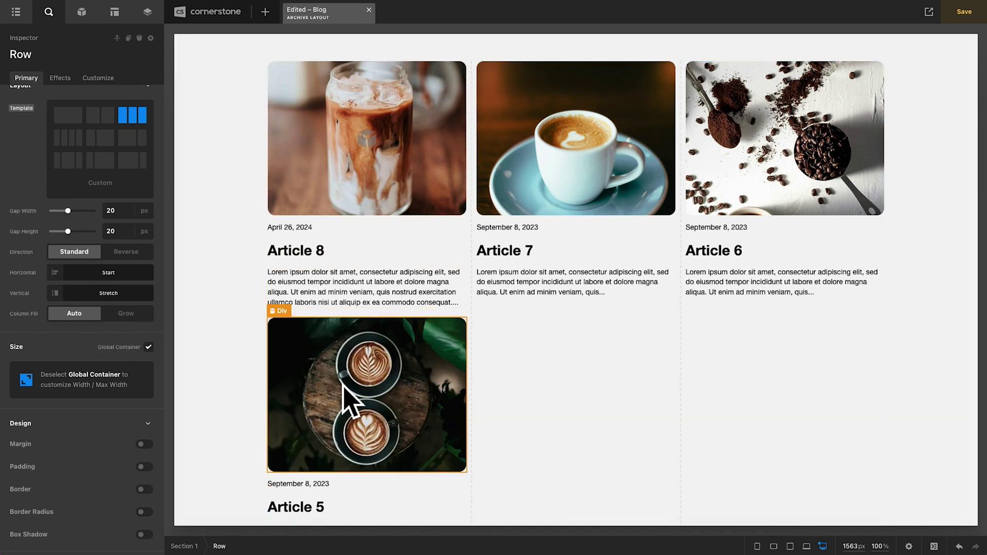
scroll(346, 404, down, 5)
scroll(346, 403, up, 6)
scroll(415, 194, up, 4)
scroll(449, 342, down, 10)
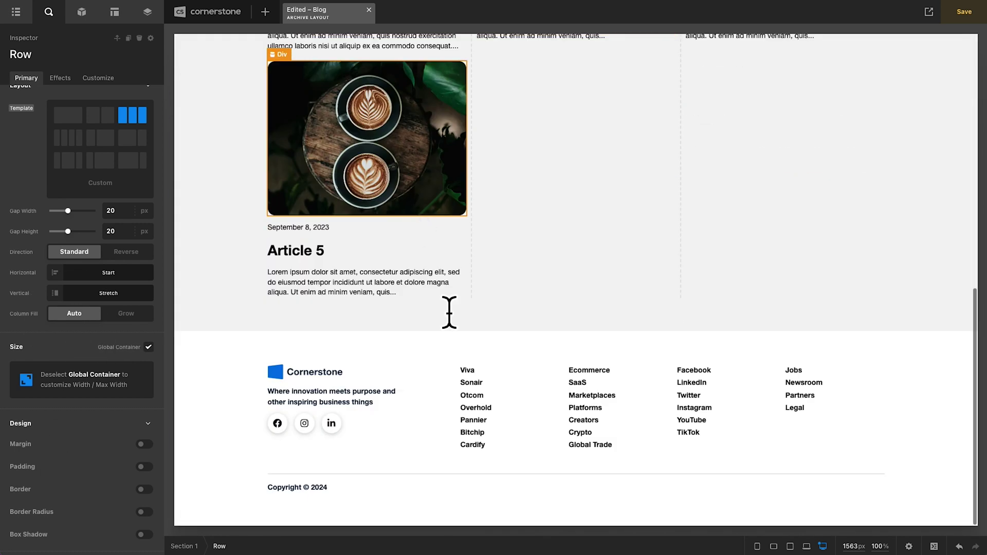
- Add a Post Pagination element to Section 1 below the article grid
click(257, 303)
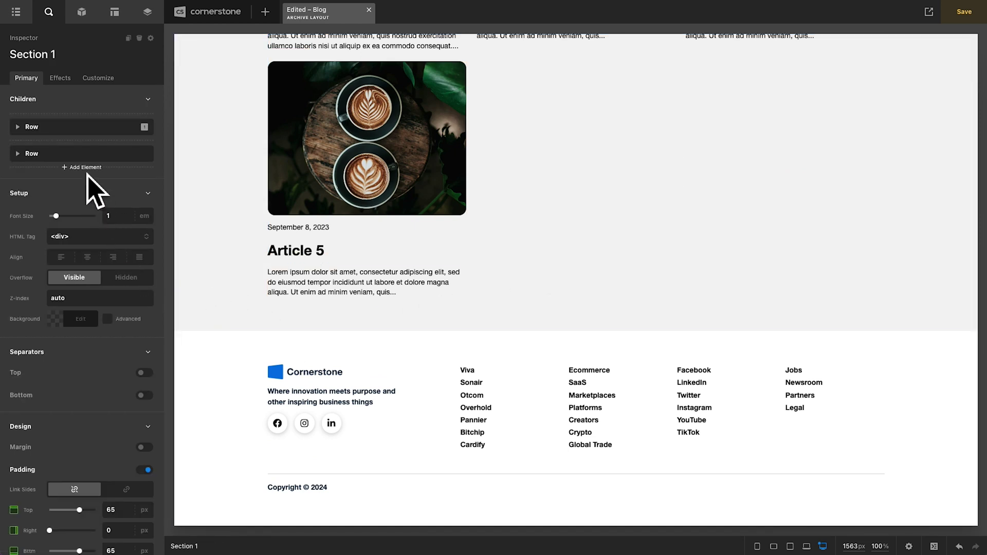
click(82, 167)
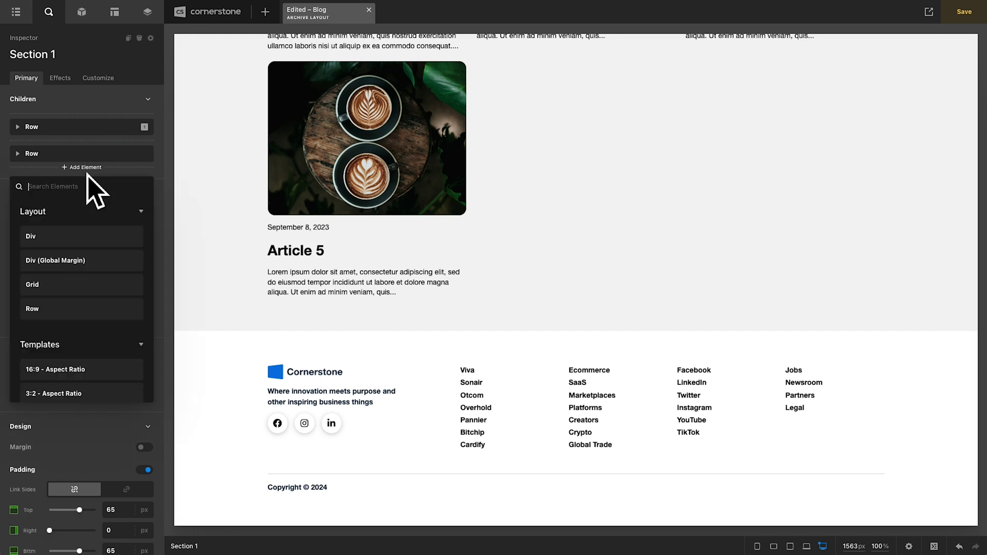
text(pag)
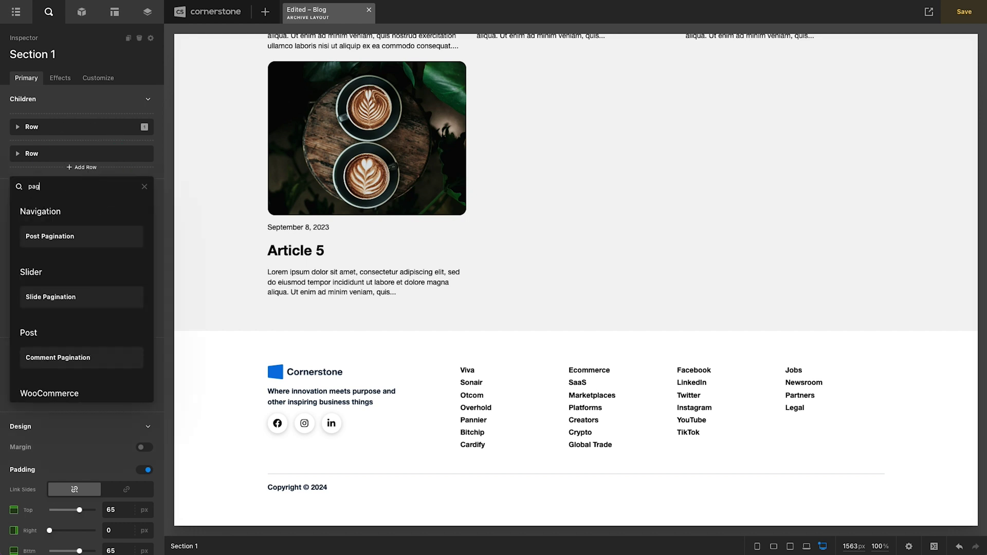
click(82, 236)
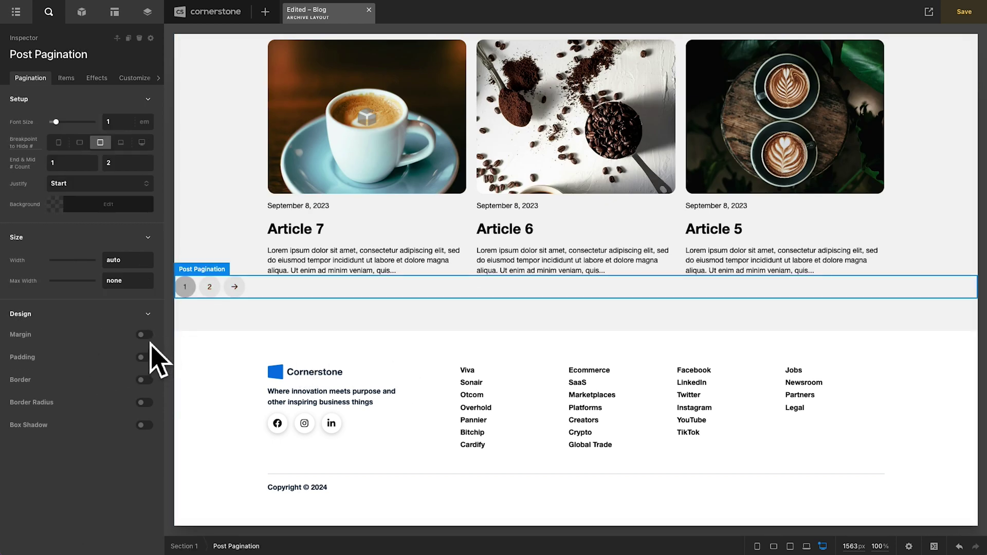
- Give the pagination a 4em top margin, centre it, and save the Blog layout
click(145, 336)
click(114, 378)
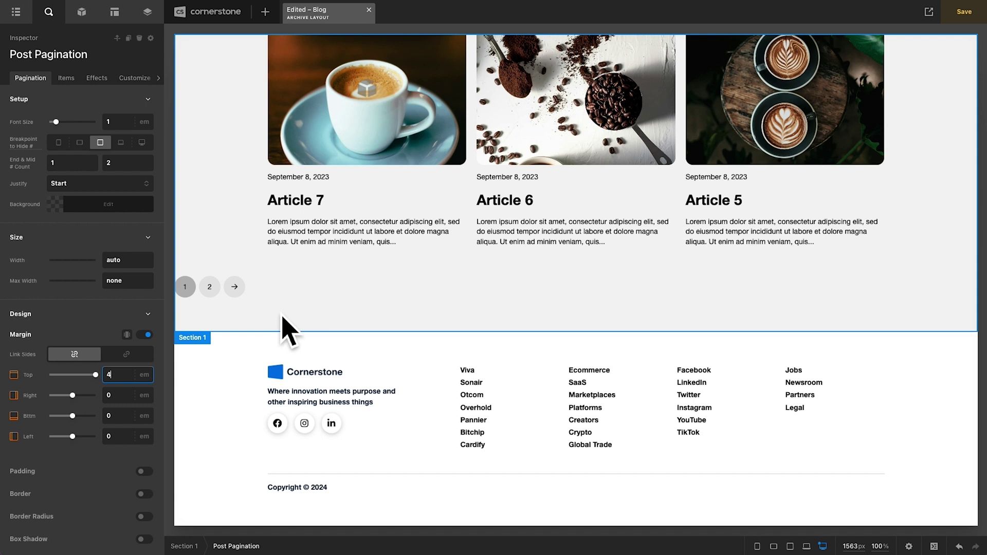
click(91, 183)
click(90, 194)
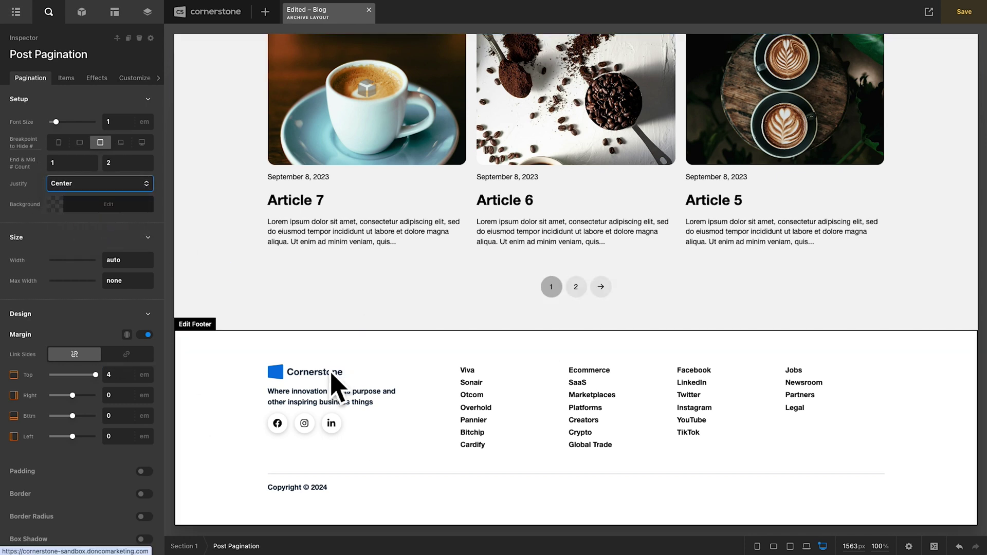
key(ctrl+s)
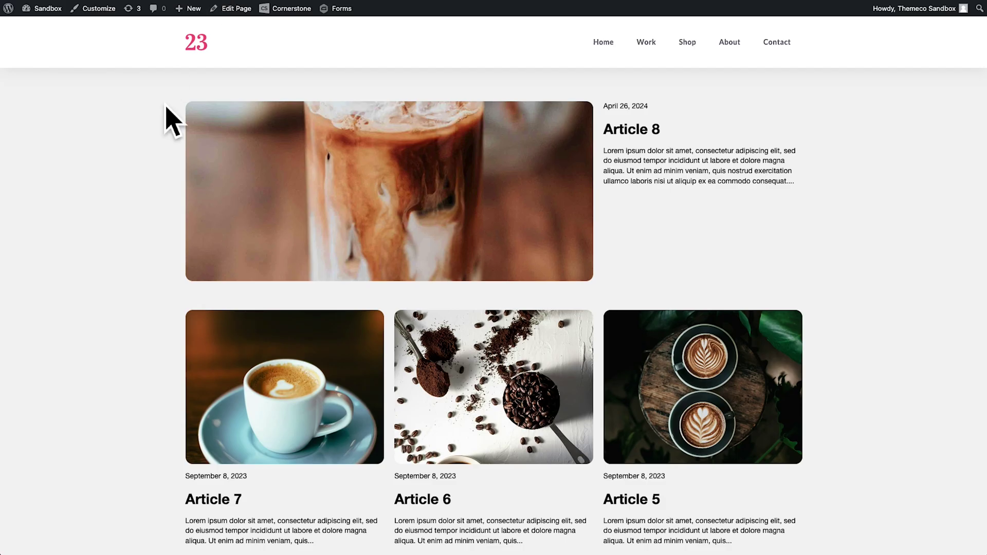
- Go to page 2 of the blog and confirm Article 4 is featured above Articles 3, 2 and 1
drag(143, 99, 656, 425)
scroll(655, 426, down, 3)
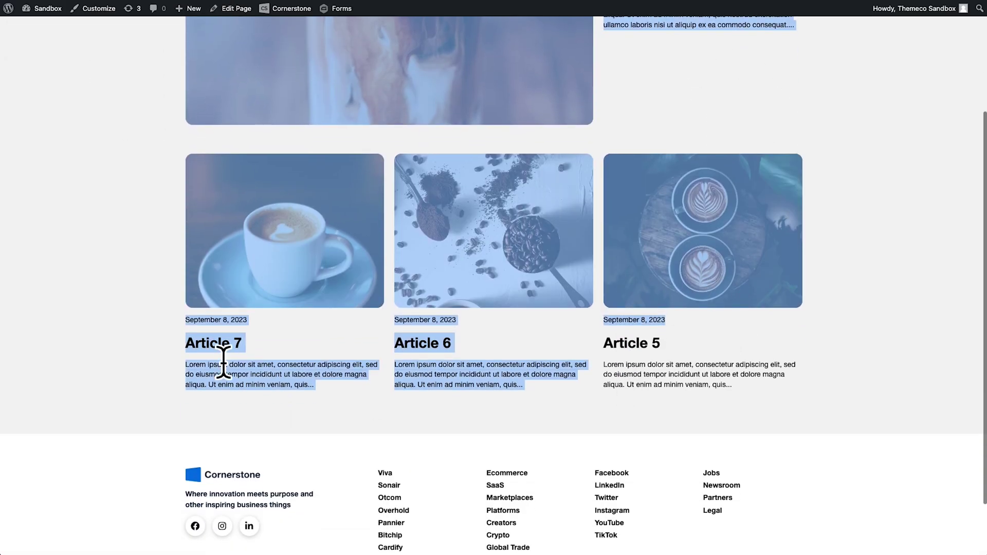
click(174, 360)
scroll(177, 360, up, 3)
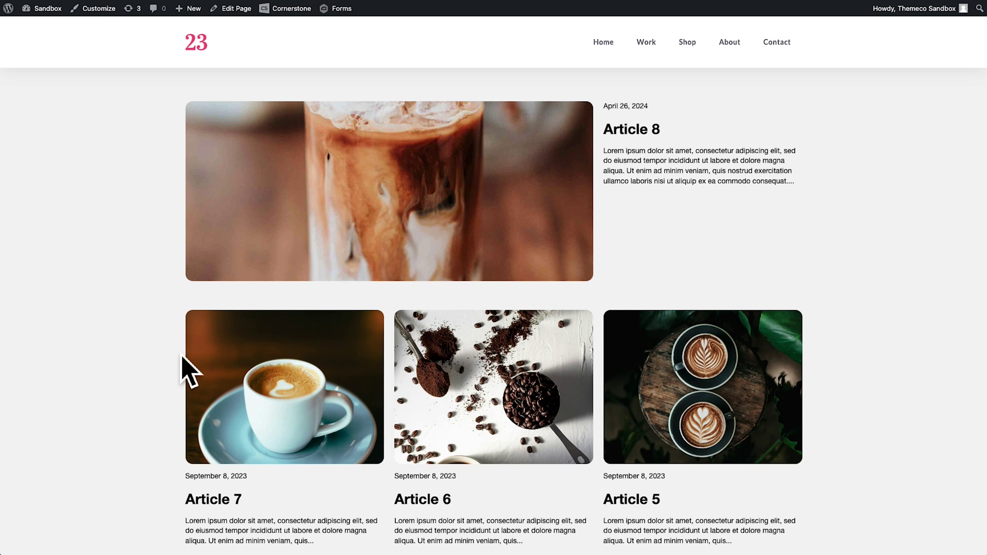
scroll(178, 360, down, 3)
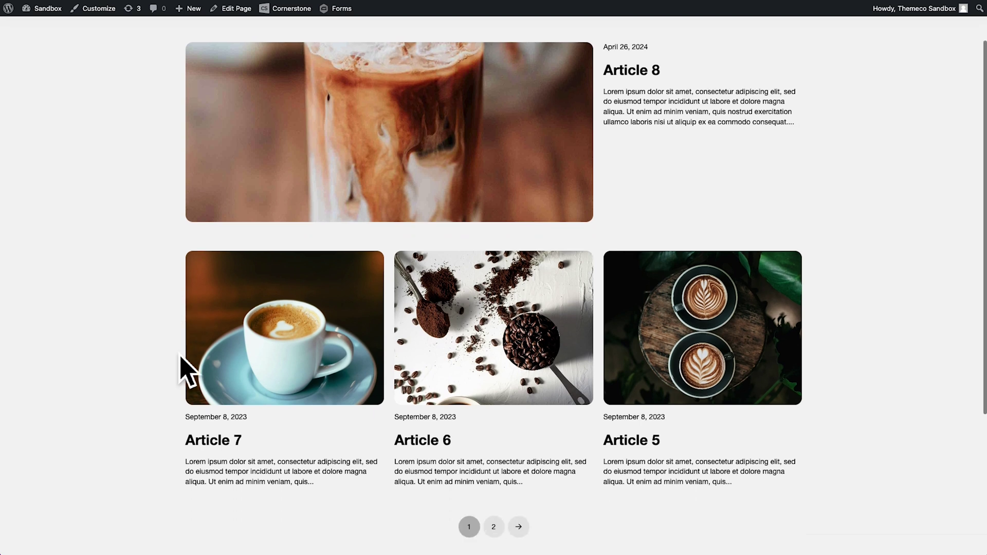
scroll(165, 362, up, 2)
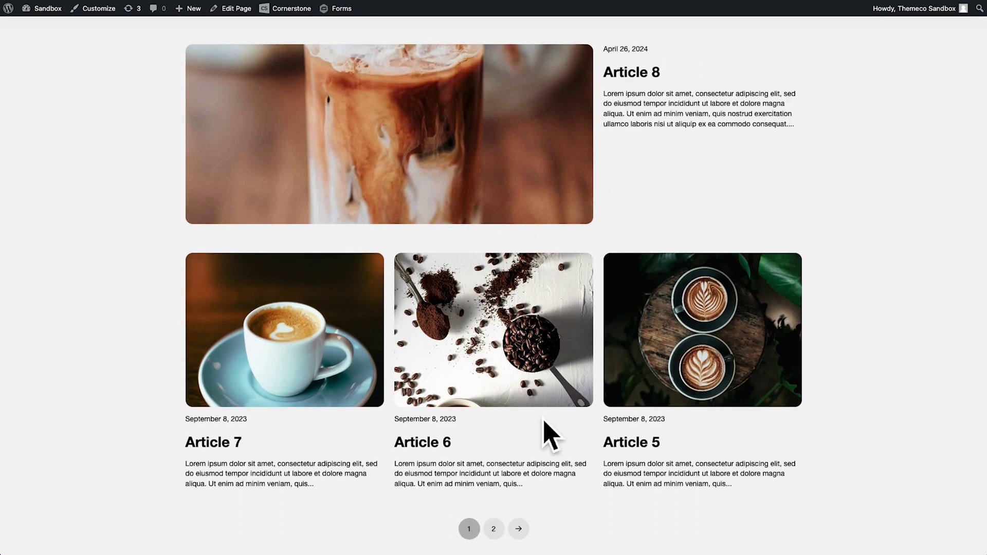
scroll(523, 370, down, 2)
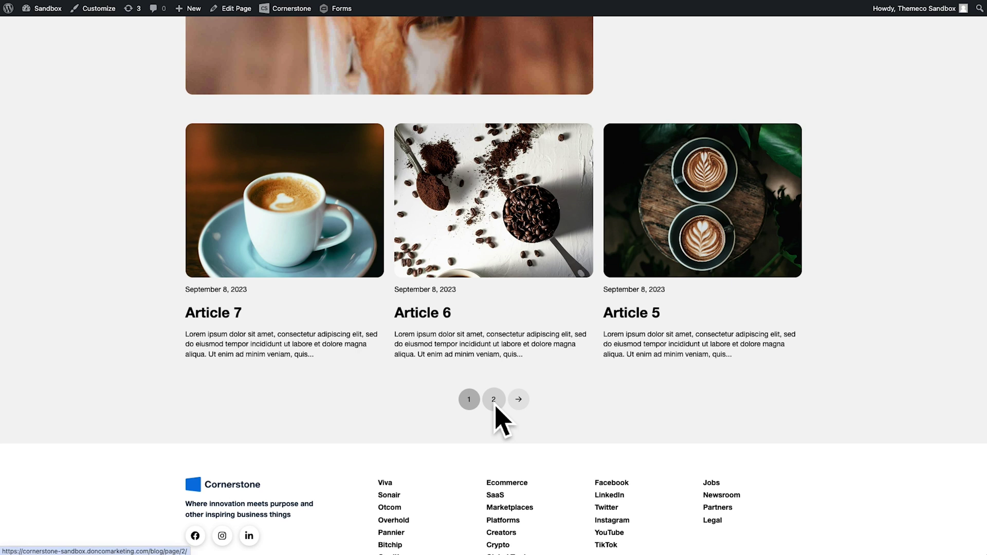
click(494, 400)
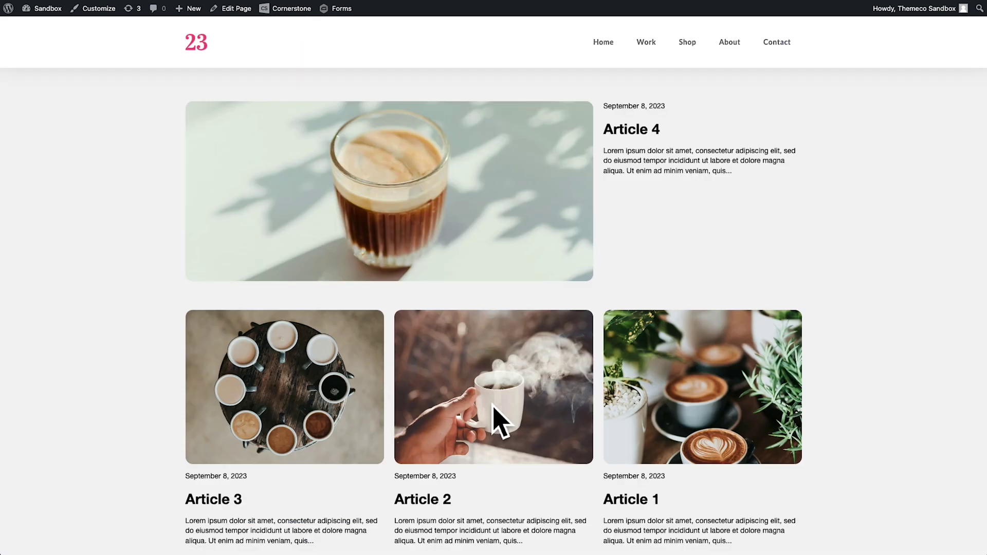
drag(143, 88, 756, 242)
click(751, 243)
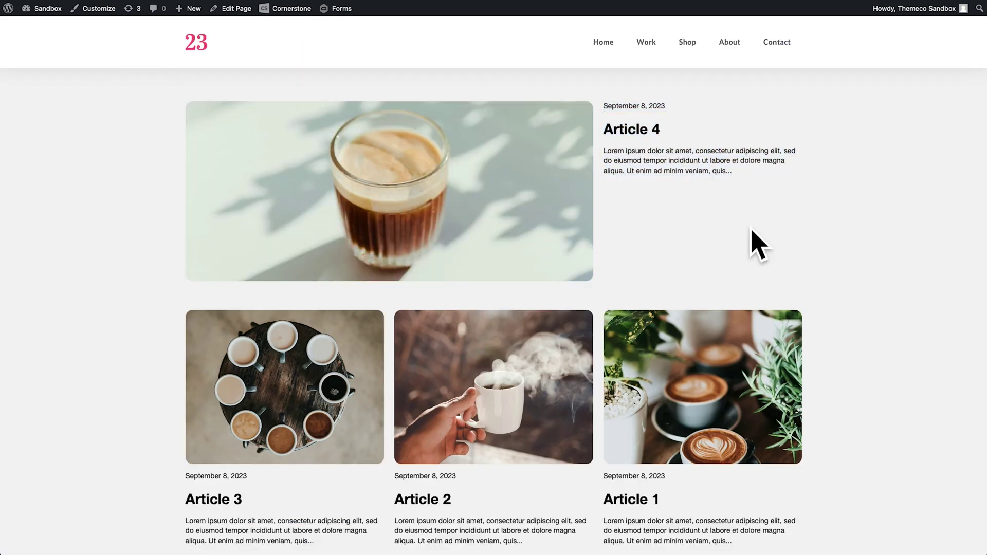